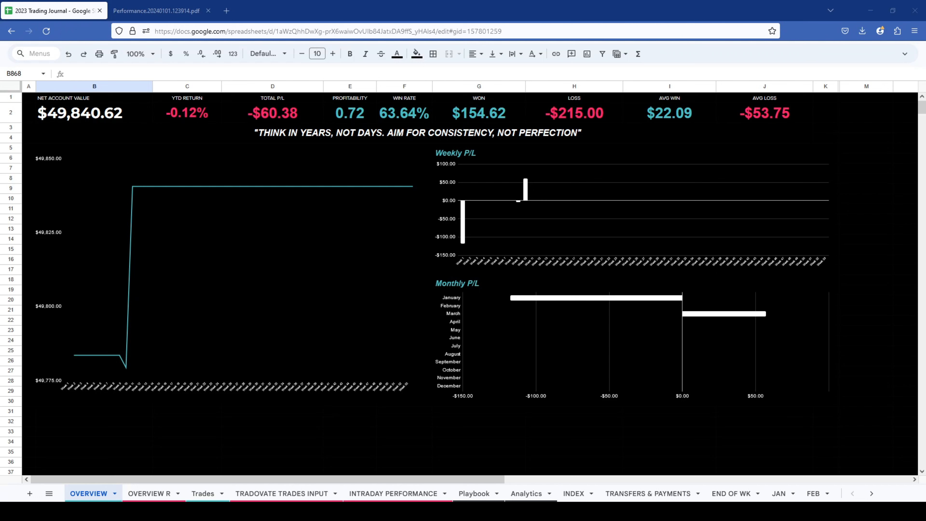
- Look at the JAN sheet's monthly statistics and calendar, and return to the OVERVIEW sheet
{"action": "scroll", "coordinate": [472, 493], "scroll_direction": "down", "scroll_amount": 1}
{"action": "scroll", "coordinate": [463, 493], "scroll_direction": "down", "scroll_amount": 8}
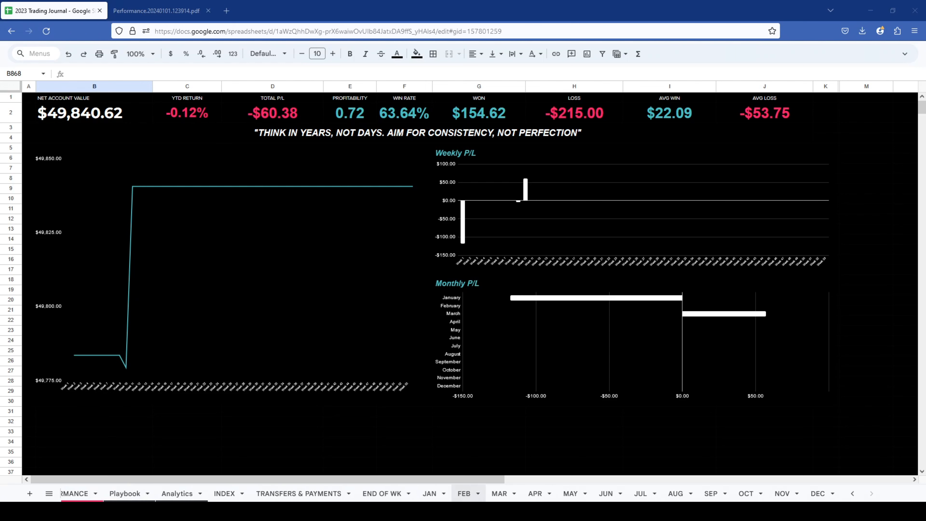
{"action": "left_click", "coordinate": [430, 493]}
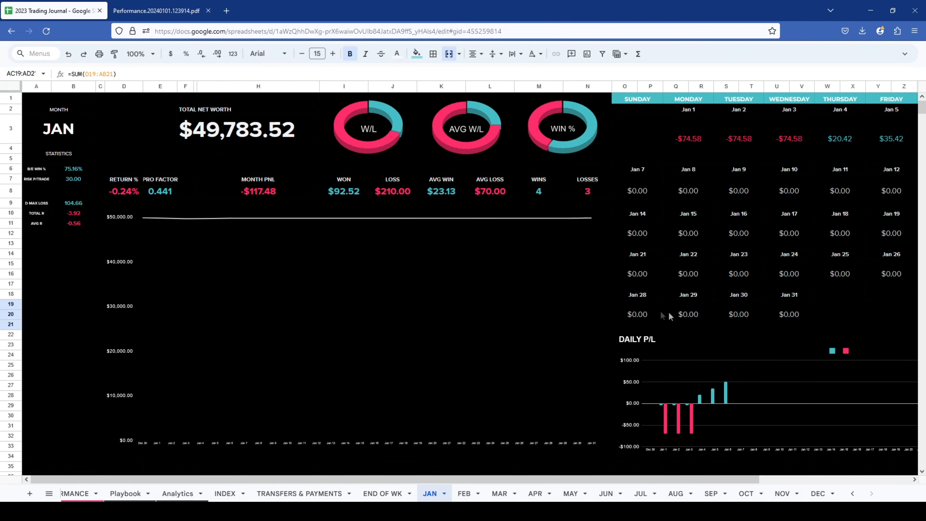
{"action": "scroll", "coordinate": [267, 493], "scroll_direction": "up", "scroll_amount": 8}
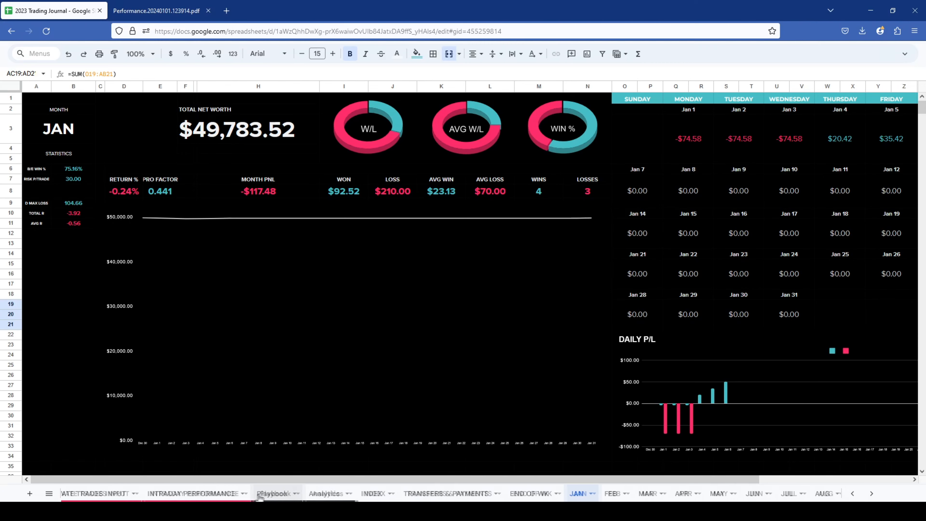
{"action": "scroll", "coordinate": [252, 493], "scroll_direction": "up", "scroll_amount": 1}
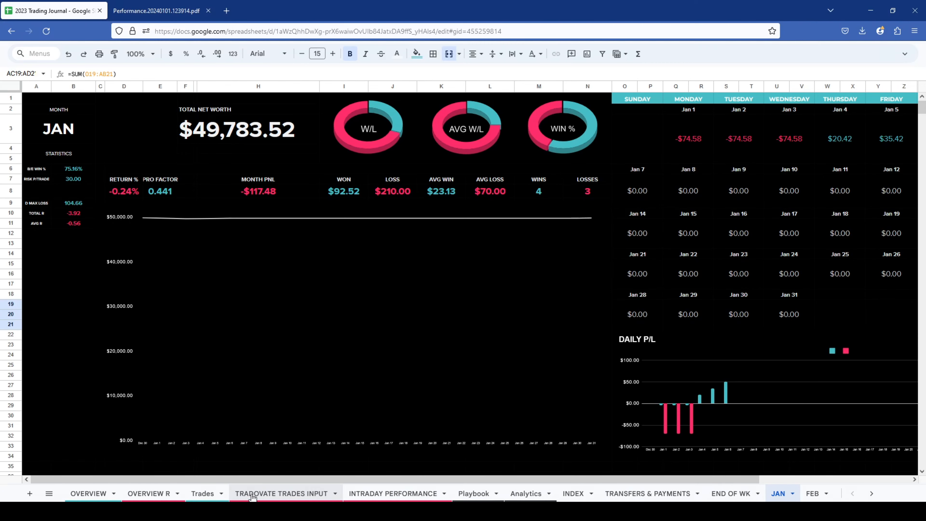
{"action": "left_click", "coordinate": [103, 492]}
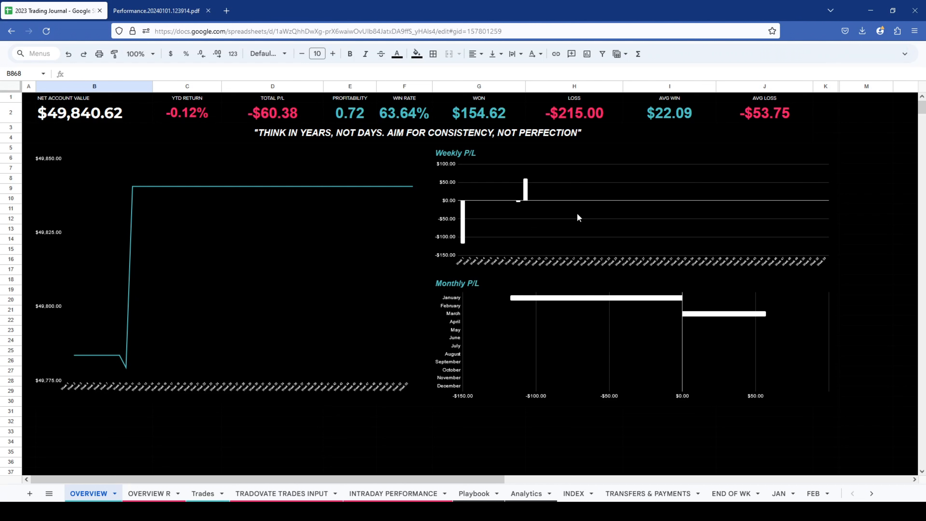
- Bring back the hidden menus and look across the summary metrics from net account value to average loss
{"action": "left_click", "coordinate": [899, 58]}
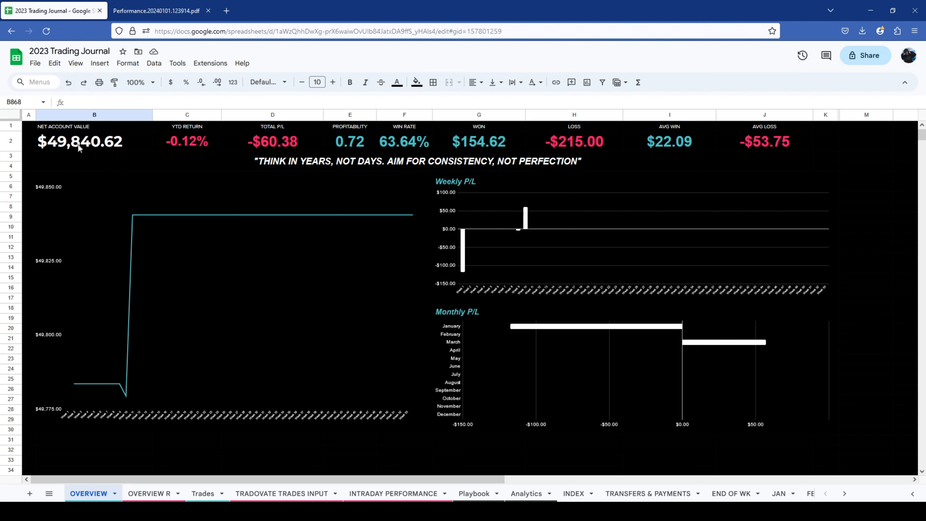
{"action": "left_click_drag", "start_coordinate": [78, 145], "coordinate": [761, 128]}
{"action": "left_click", "coordinate": [759, 134]}
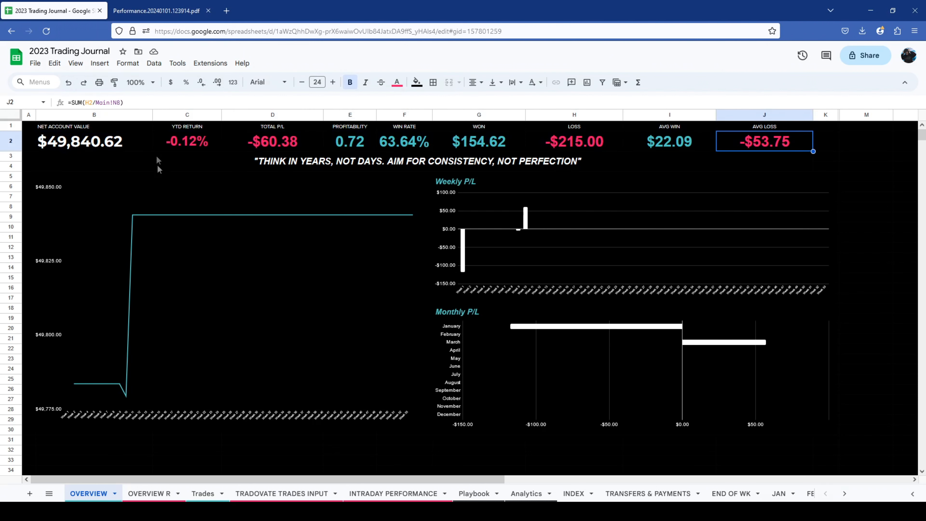
- Make a copy of the 2023 Trading Journal spreadsheet named "2024 Trading Tracker" in My Drive
{"action": "left_click", "coordinate": [35, 63]}
{"action": "left_click", "coordinate": [58, 126]}
{"action": "triple_click", "coordinate": [491, 234]}
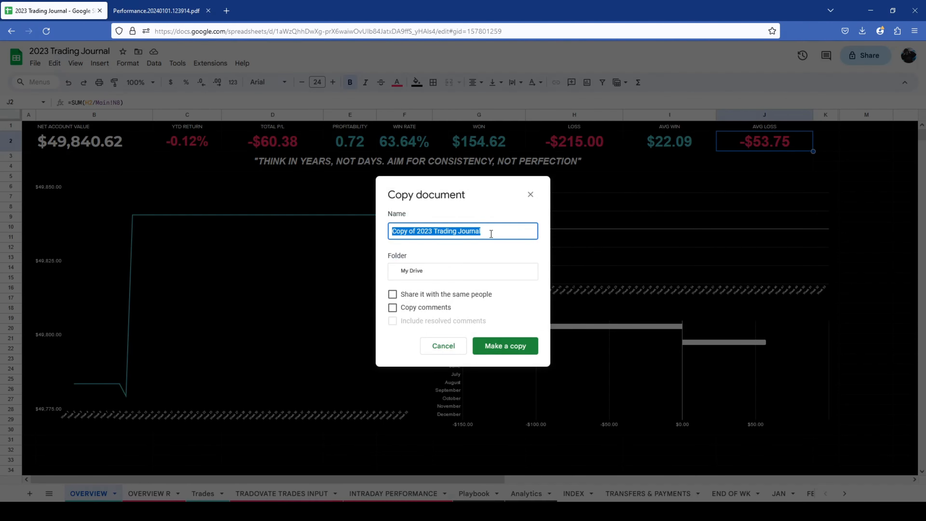
{"action": "type", "text": "Zeroh's Tra"}
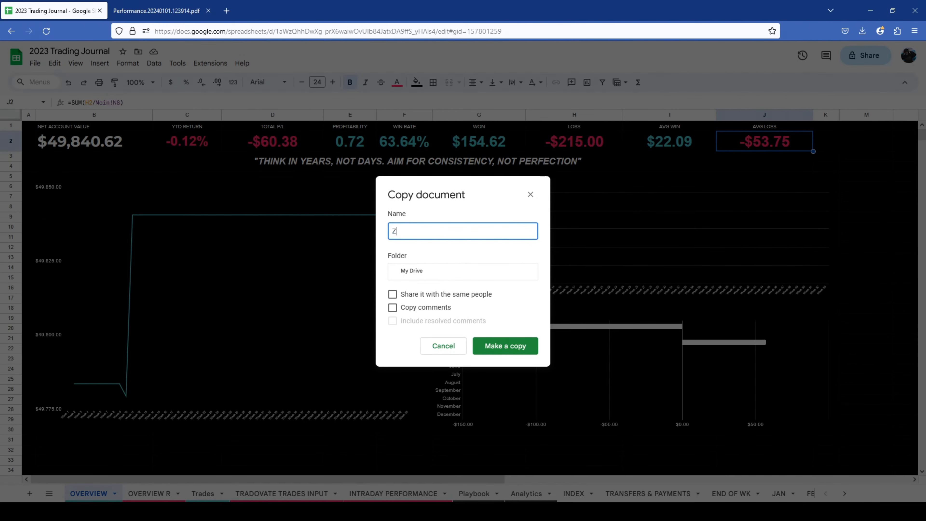
{"action": "key", "text": "BackSpace"}
{"action": "key", "text": "BackSpace"}
{"action": "key", "text": "BackSpace"}
{"action": "key", "text": "BackSpace"}
{"action": "key", "text": "BackSpace"}
{"action": "key", "text": "BackSpace"}
{"action": "key", "text": "BackSpace"}
{"action": "key", "text": "BackSpace"}
{"action": "key", "text": "BackSpace"}
{"action": "key", "text": "BackSpace"}
{"action": "key", "text": "BackSpace"}
{"action": "type", "text": "2024 Trading Jouran"}
{"action": "key", "text": "BackSpace"}
{"action": "key", "text": "BackSpace"}
{"action": "key", "text": "BackSpace"}
{"action": "key", "text": "BackSpace"}
{"action": "key", "text": "BackSpace"}
{"action": "type", "text": "Tracker"}
{"action": "left_click", "coordinate": [507, 350]}
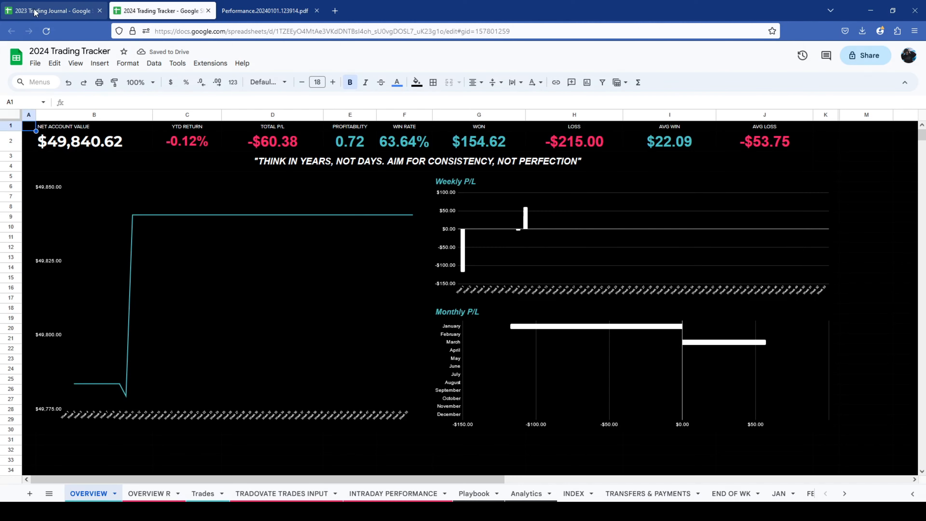
- Revisit the original 2023 Trading Journal, and return to the 2024 Trading Tracker copy with its menus hidden
{"action": "left_click", "coordinate": [35, 11]}
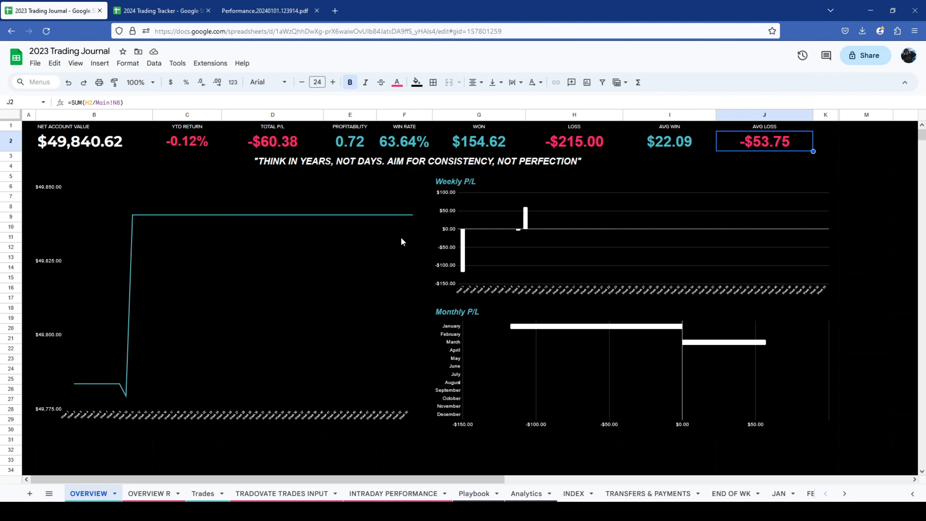
{"action": "left_click", "coordinate": [161, 10]}
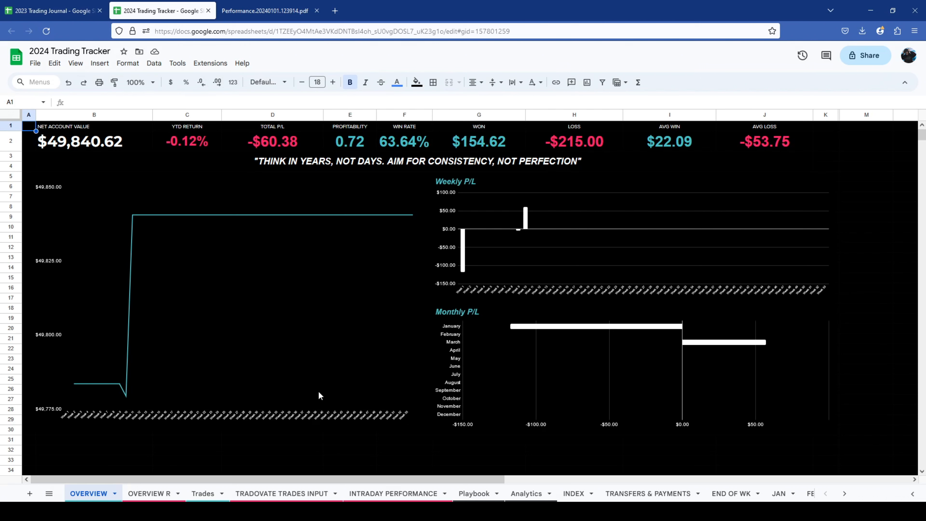
{"action": "left_click", "coordinate": [904, 82]}
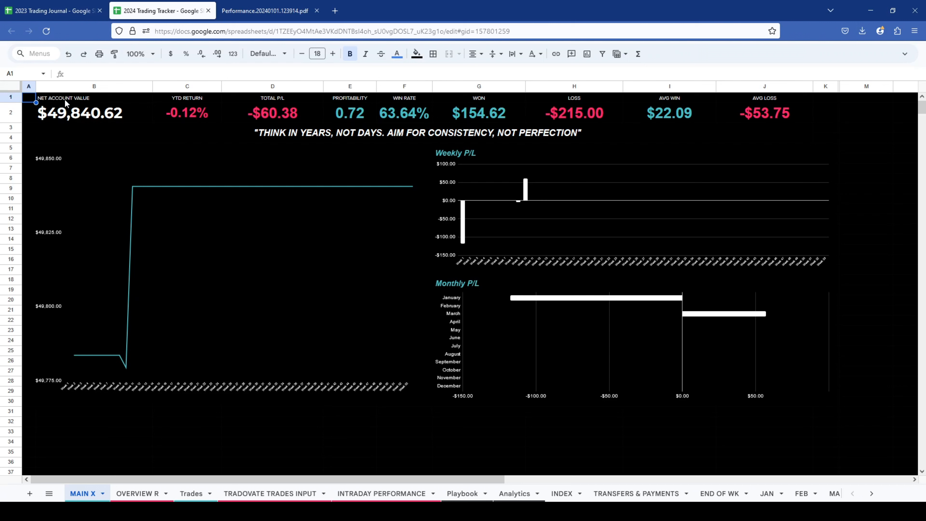
- Examine the net account value, YTD return, total P/L and profitability metrics and their formulas on the MAIN X sheet
{"action": "left_click_drag", "start_coordinate": [64, 99], "coordinate": [95, 117]}
{"action": "left_click", "coordinate": [96, 118]}
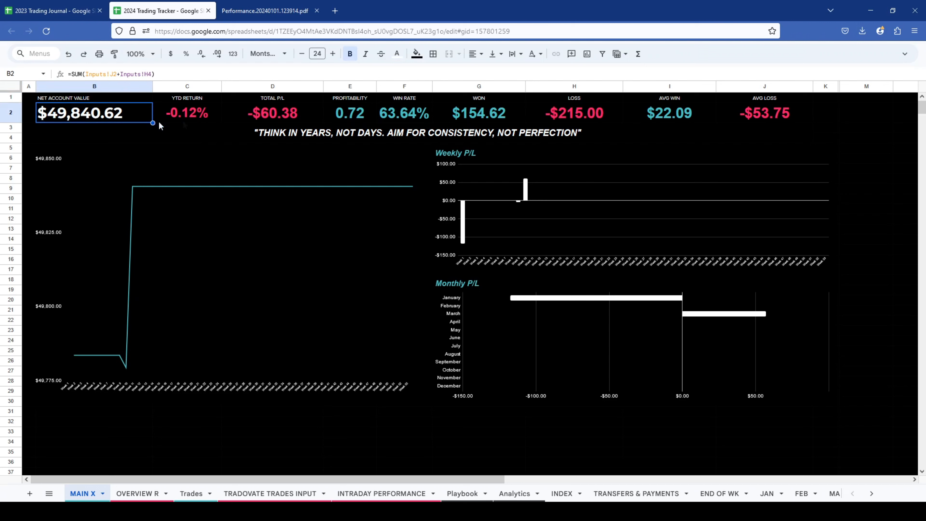
{"action": "left_click_drag", "start_coordinate": [186, 102], "coordinate": [194, 118]}
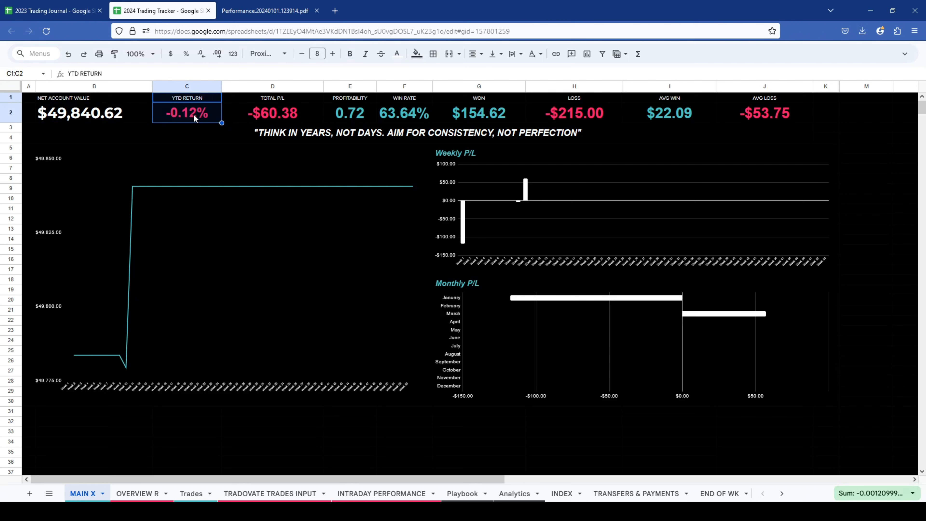
{"action": "left_click", "coordinate": [194, 113]}
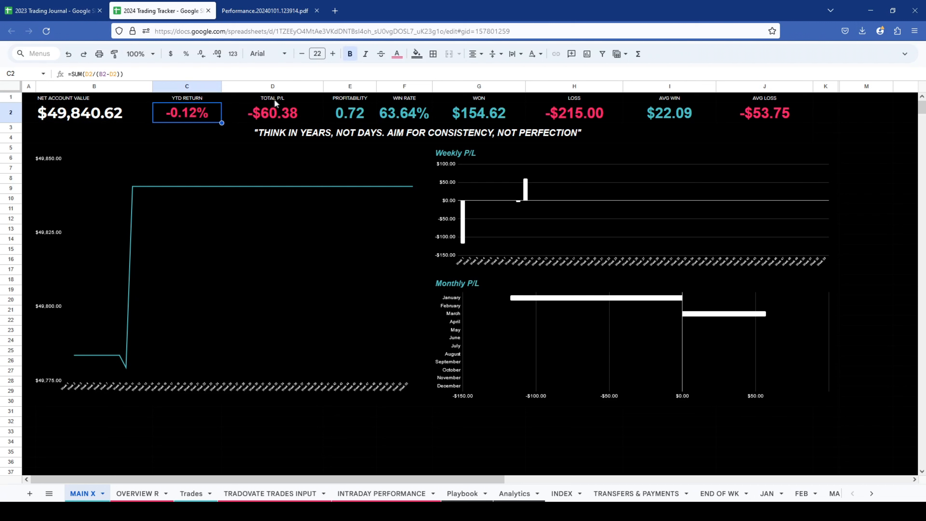
{"action": "left_click_drag", "start_coordinate": [268, 98], "coordinate": [283, 112]}
{"action": "left_click_drag", "start_coordinate": [346, 97], "coordinate": [353, 114]}
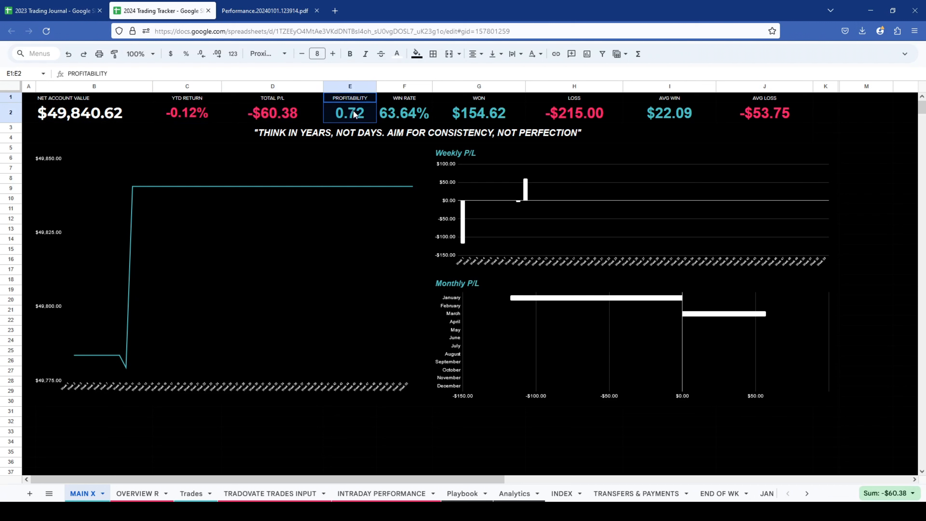
{"action": "left_click", "coordinate": [349, 115]}
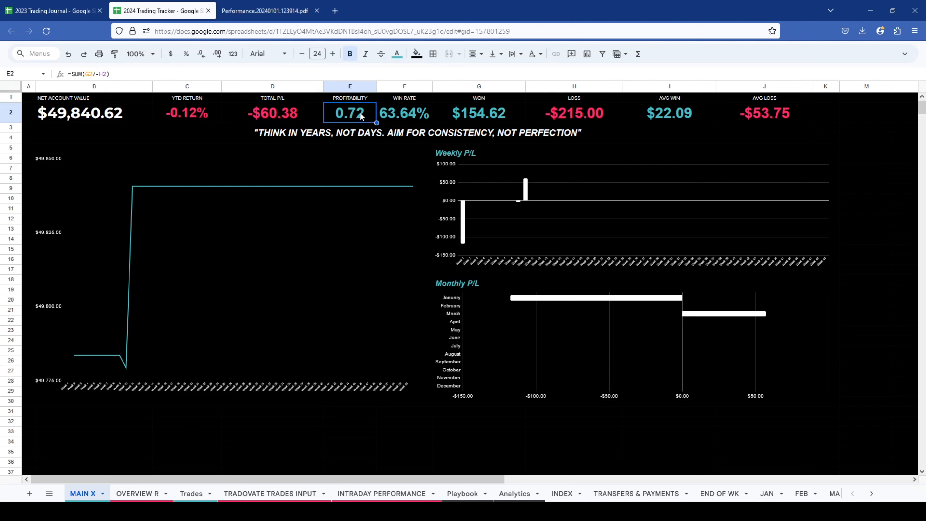
{"action": "left_click_drag", "start_coordinate": [271, 114], "coordinate": [335, 115]}
{"action": "left_click", "coordinate": [355, 113]}
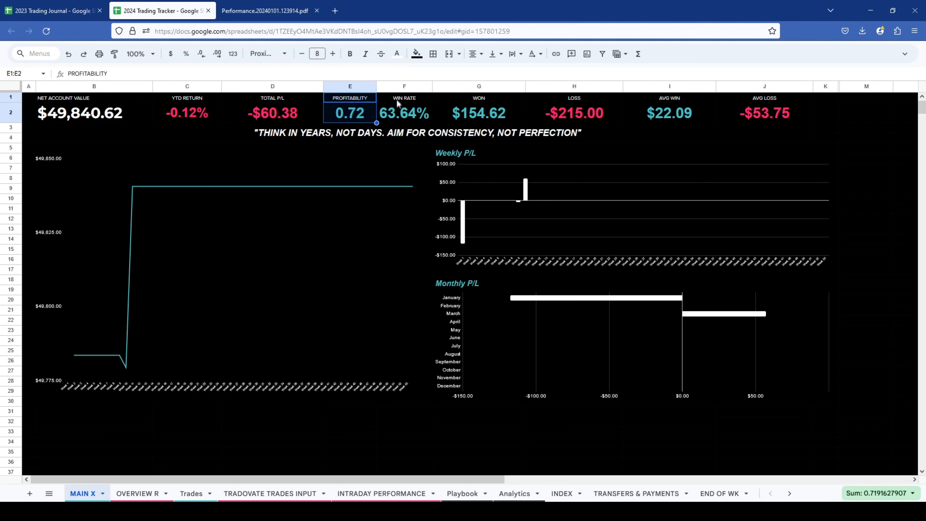
- Examine the win rate, won, loss, average win and average loss metrics, and review the whole summary row
{"action": "left_click_drag", "start_coordinate": [396, 99], "coordinate": [401, 114]}
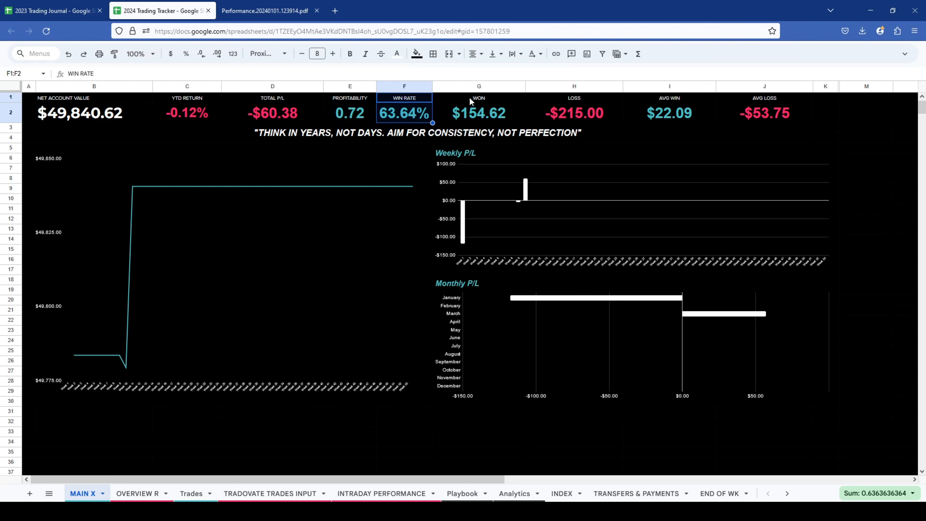
{"action": "left_click", "coordinate": [477, 112]}
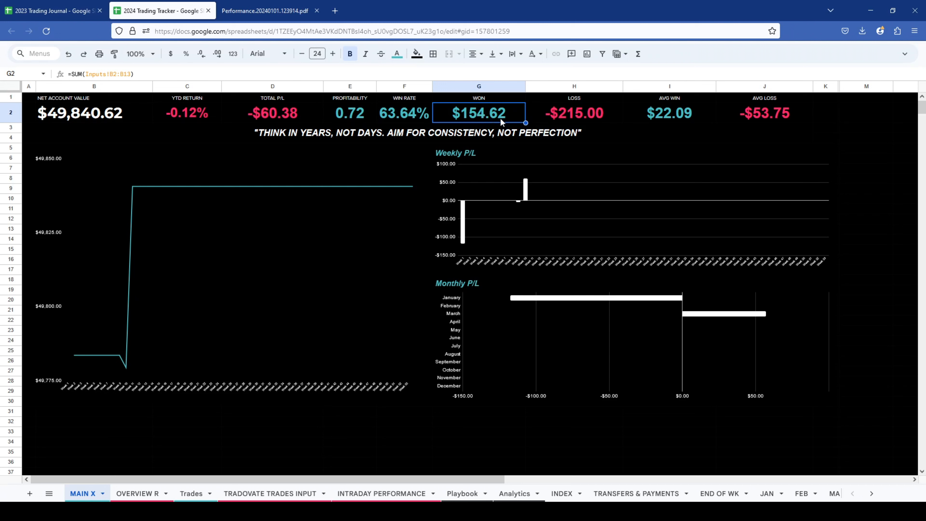
{"action": "left_click_drag", "start_coordinate": [474, 98], "coordinate": [502, 112]}
{"action": "left_click_drag", "start_coordinate": [563, 99], "coordinate": [568, 111]}
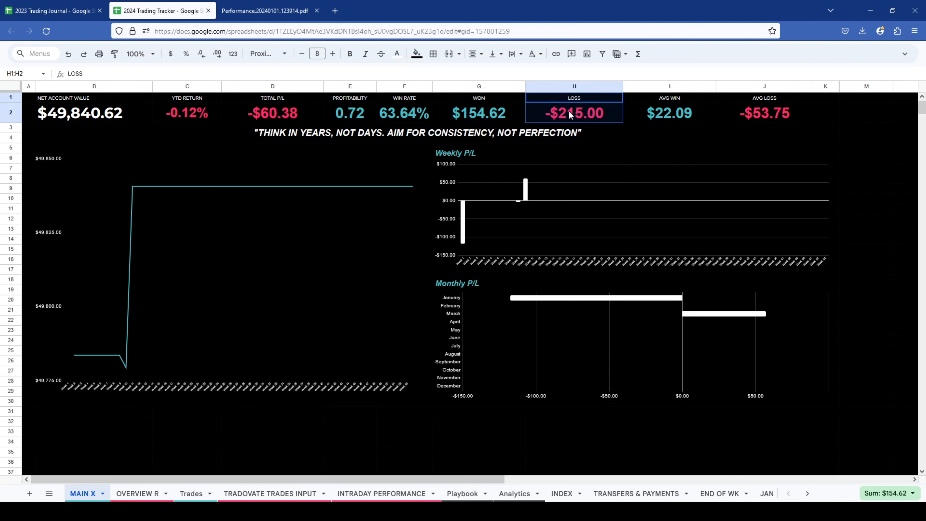
{"action": "left_click_drag", "start_coordinate": [644, 98], "coordinate": [665, 107]}
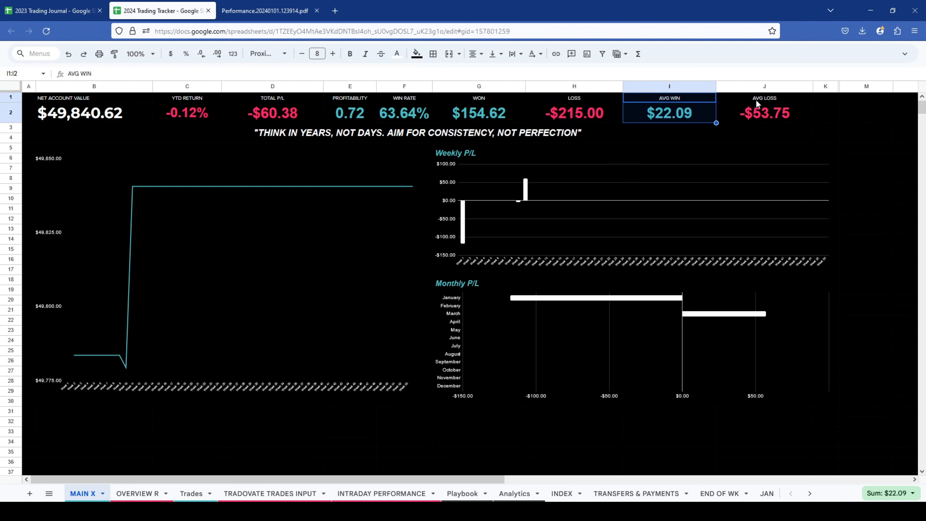
{"action": "left_click_drag", "start_coordinate": [756, 99], "coordinate": [759, 115]}
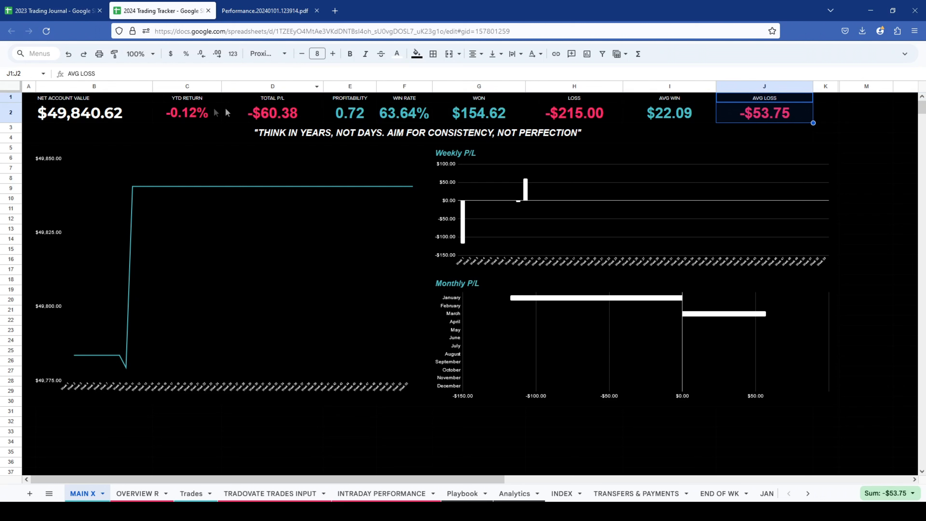
{"action": "left_click_drag", "start_coordinate": [86, 96], "coordinate": [757, 109]}
{"action": "double_click", "coordinate": [758, 111]}
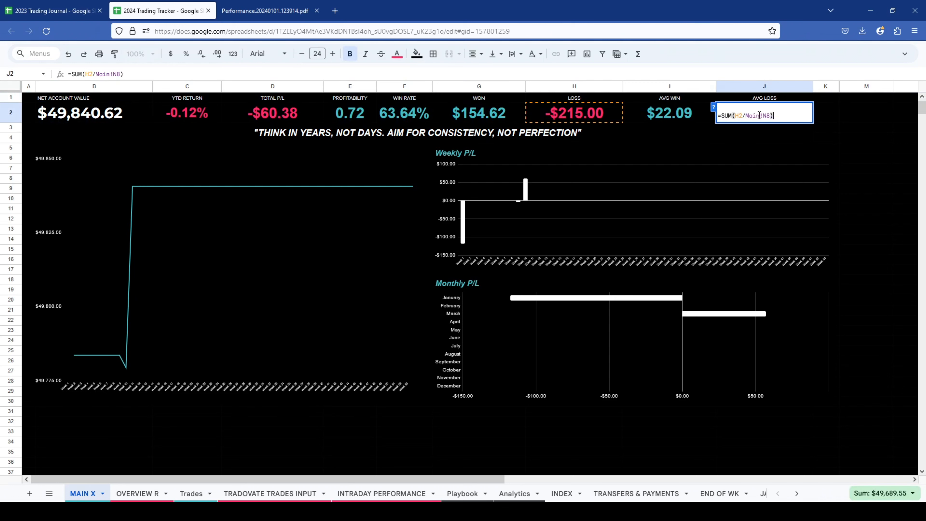
{"action": "left_click", "coordinate": [95, 112]}
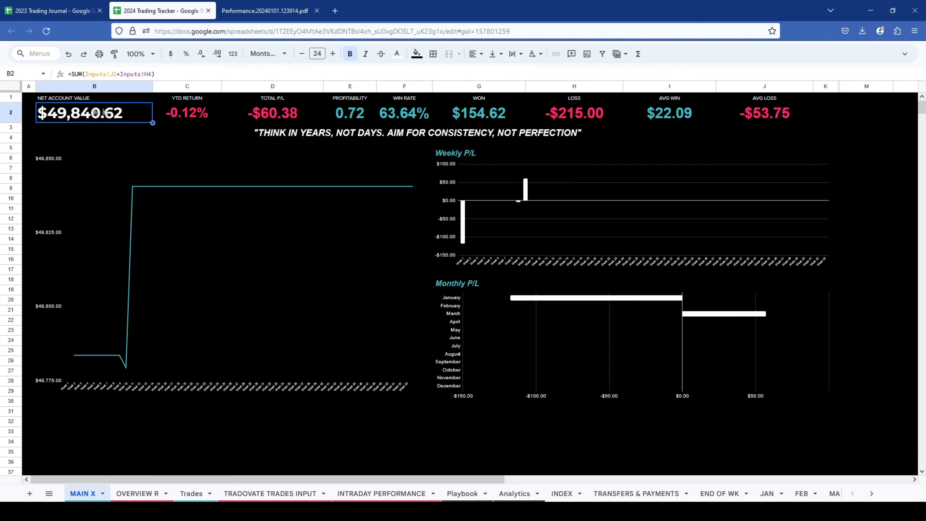
- Clear the motivational quote from the merged cell below the summary metrics and undo the deletion
{"action": "left_click", "coordinate": [307, 133]}
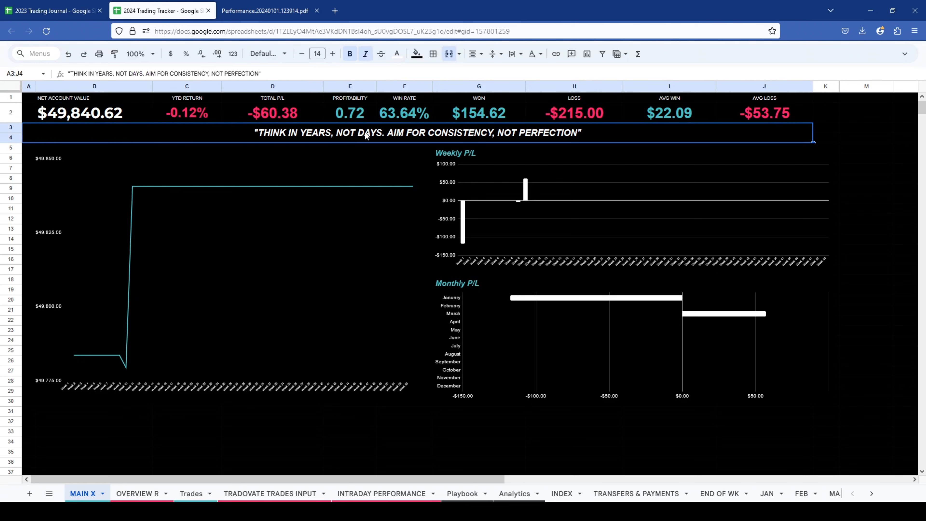
{"action": "key", "text": "Delete"}
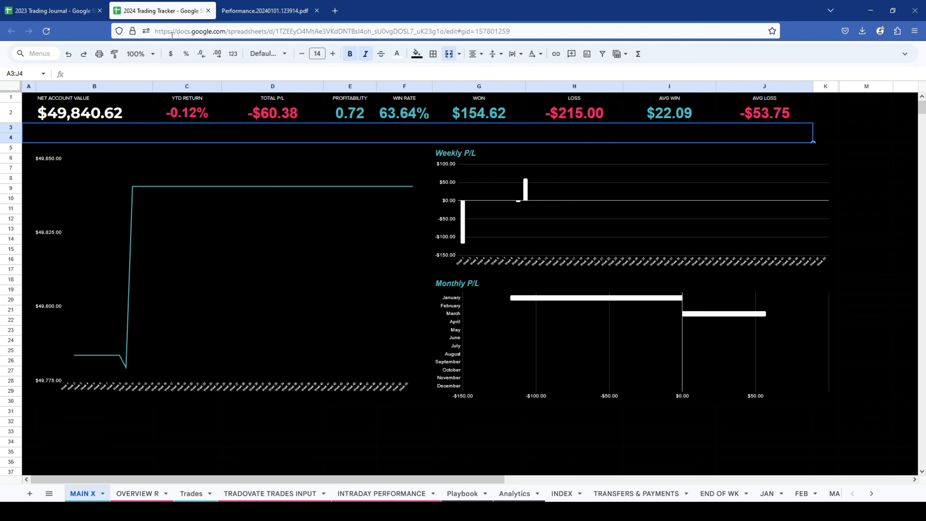
{"action": "left_click", "coordinate": [68, 54]}
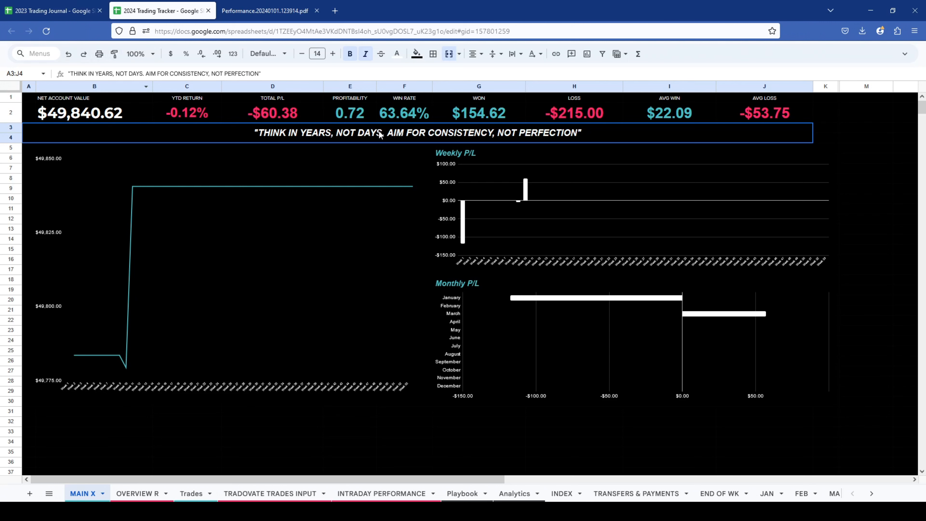
{"action": "left_click", "coordinate": [371, 143]}
{"action": "left_click", "coordinate": [559, 203]}
{"action": "left_click", "coordinate": [480, 361]}
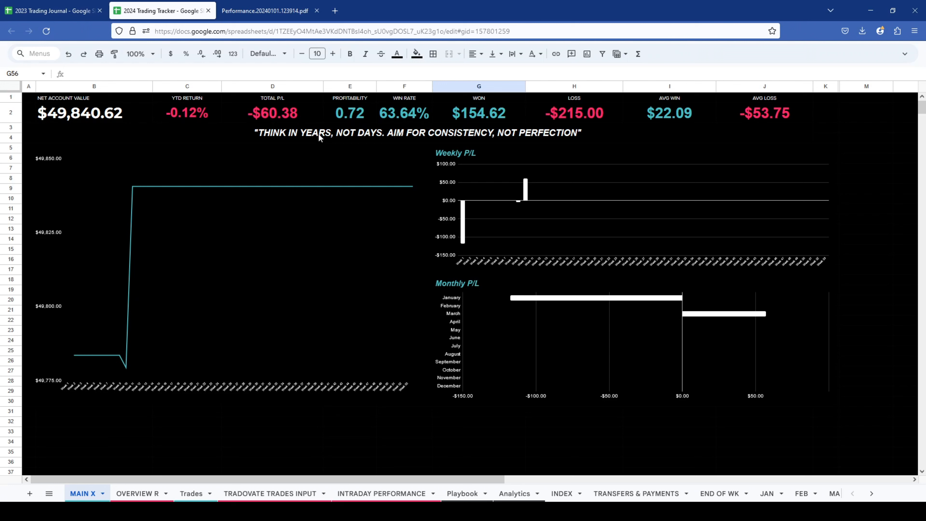
{"action": "left_click", "coordinate": [299, 134]}
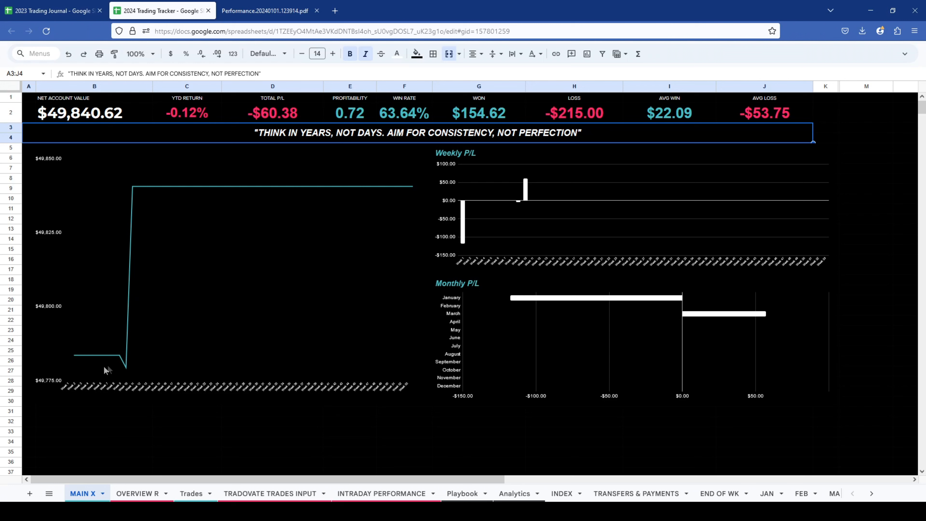
- Open the account value line chart for editing, check its setup, and open its vertical axis customization settings
{"action": "left_click", "coordinate": [206, 308]}
{"action": "double_click", "coordinate": [163, 272]}
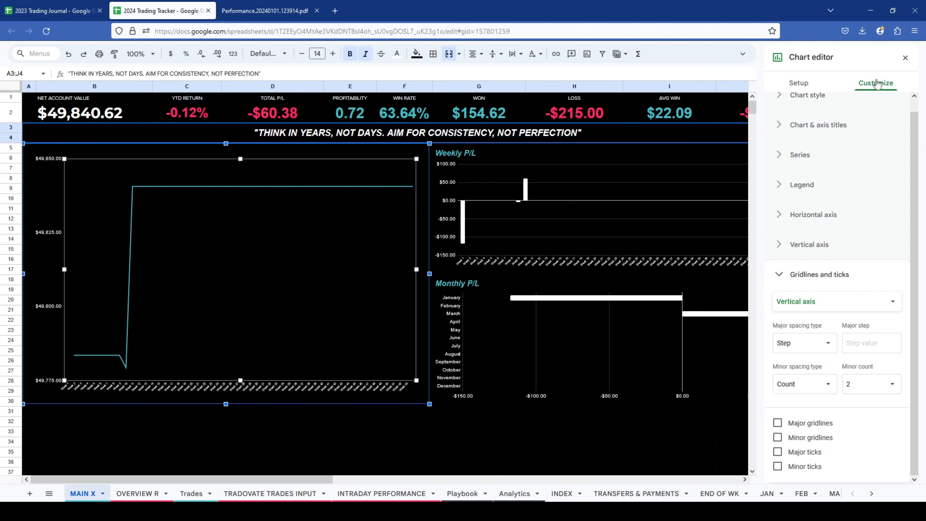
{"action": "left_click", "coordinate": [798, 83]}
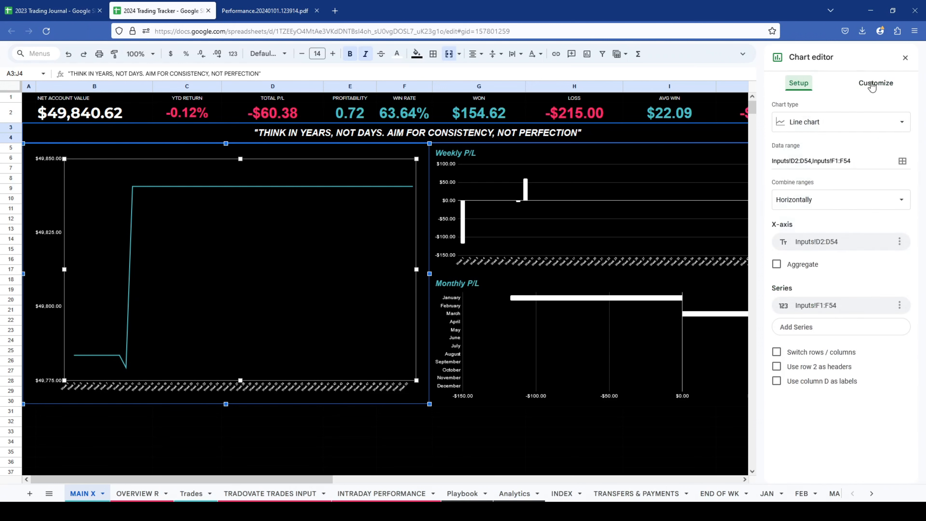
{"action": "left_click", "coordinate": [872, 84]}
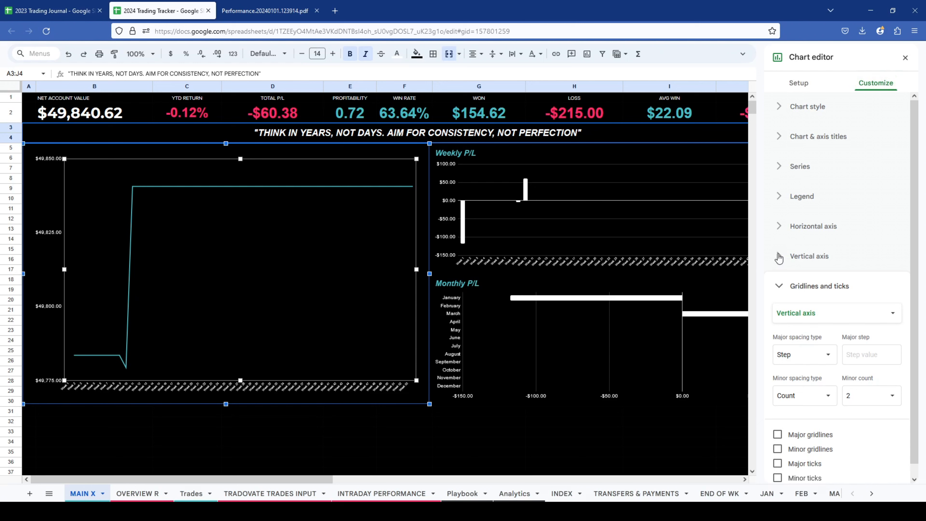
{"action": "left_click", "coordinate": [778, 257]}
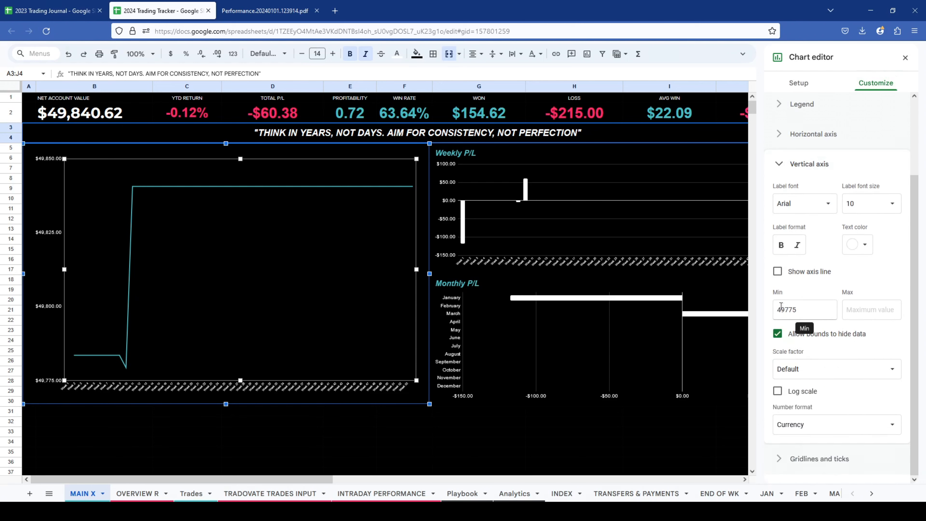
- Toggle the option allowing bounds to hide data off and on, and set the line chart's vertical axis minimum to 10000
{"action": "left_click", "coordinate": [777, 335]}
{"action": "left_click", "coordinate": [777, 336]}
{"action": "left_click", "coordinate": [778, 335]}
{"action": "left_click", "coordinate": [778, 336]}
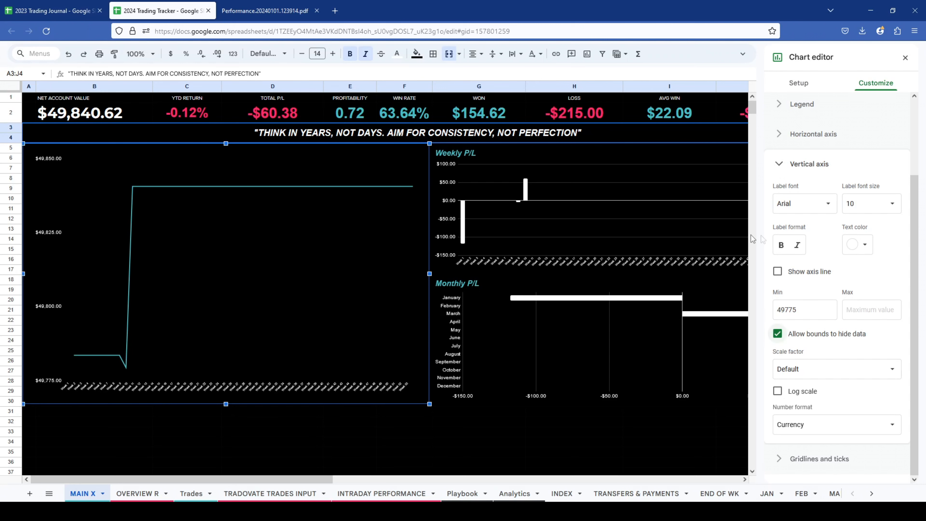
{"action": "double_click", "coordinate": [813, 308]}
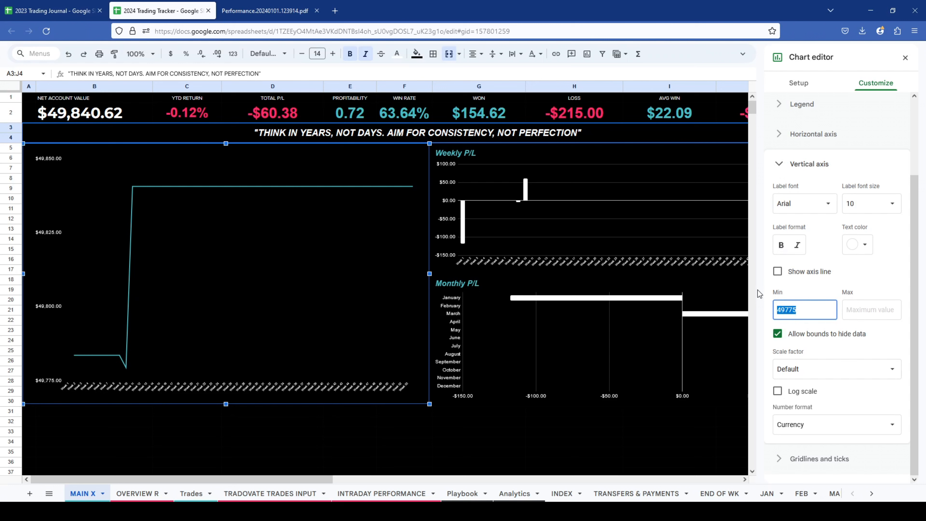
{"action": "key", "text": "BackSpace"}
{"action": "type", "text": "10000"}
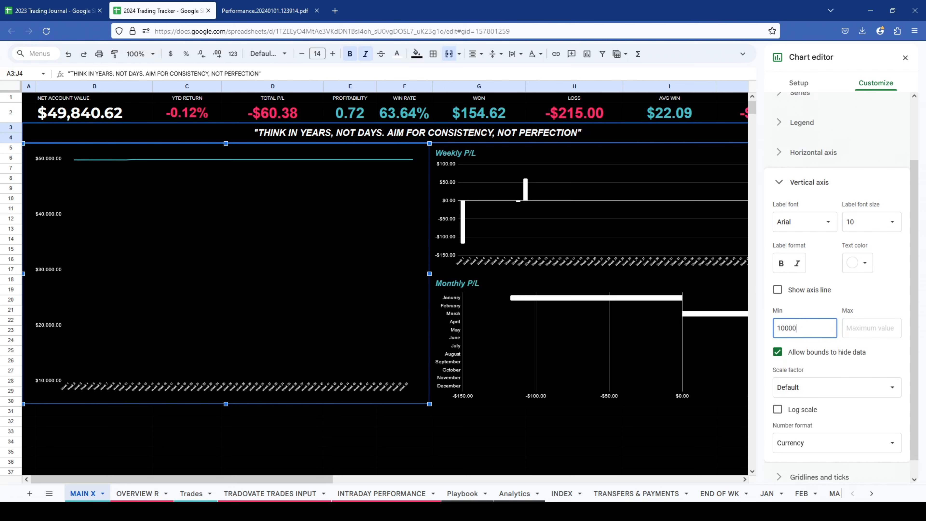
- Set the vertical axis minimum to 50000 and toggle the option allowing bounds to hide data
{"action": "key", "text": "BackSpace"}
{"action": "key", "text": "BackSpace"}
{"action": "key", "text": "BackSpace"}
{"action": "key", "text": "BackSpace"}
{"action": "key", "text": "BackSpace"}
{"action": "type", "text": "50000"}
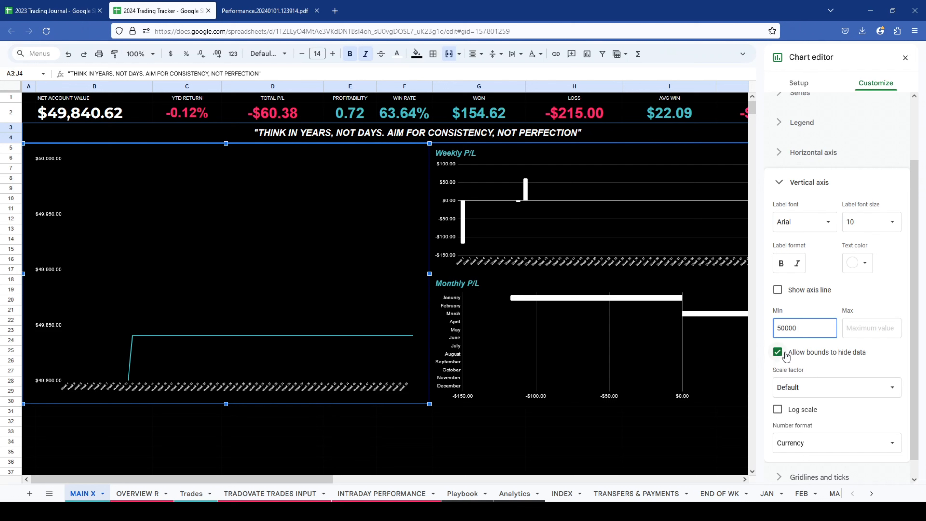
{"action": "left_click", "coordinate": [778, 352]}
{"action": "left_click", "coordinate": [778, 353]}
- Set the line chart's vertical axis minimum to 49775 and close the chart editor
{"action": "double_click", "coordinate": [797, 328]}
{"action": "type", "text": "49775"}
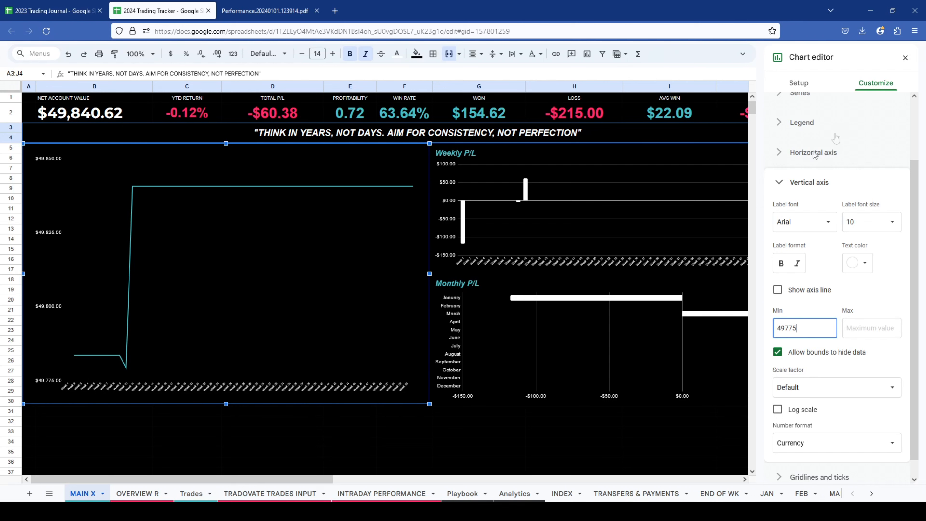
{"action": "left_click", "coordinate": [856, 326]}
{"action": "left_click", "coordinate": [905, 57]}
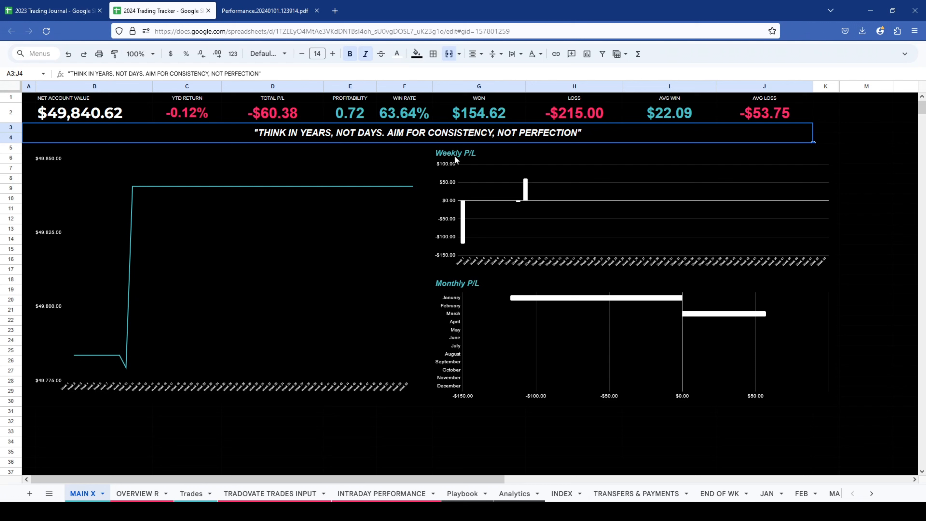
- In the Weekly P/L chart's series settings, add a formatted data point for Week 1 and color it pinkish red
{"action": "double_click", "coordinate": [539, 179]}
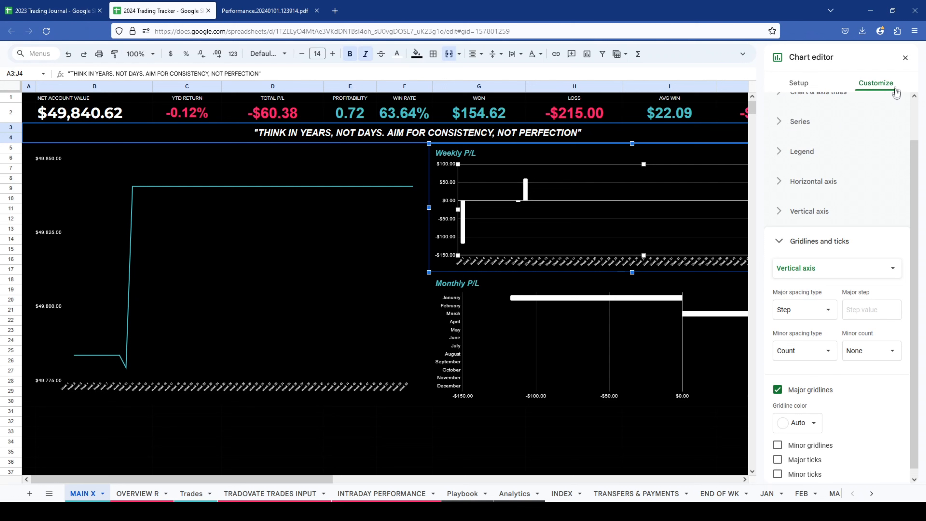
{"action": "left_click", "coordinate": [777, 121]}
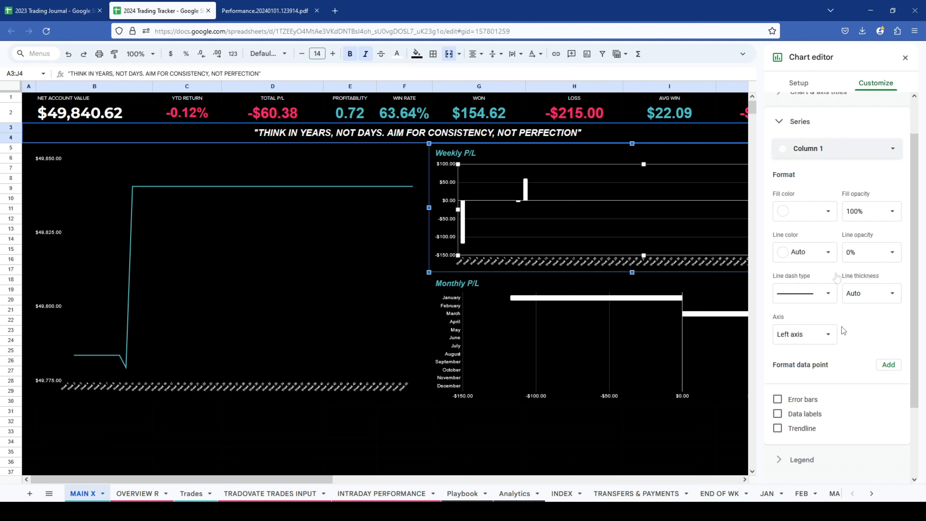
{"action": "left_click", "coordinate": [888, 365]}
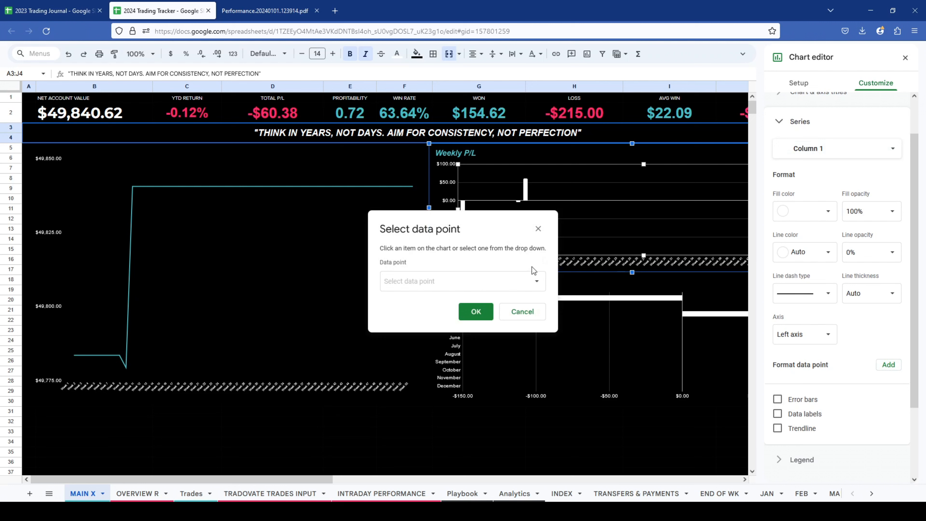
{"action": "left_click_drag", "start_coordinate": [489, 224], "coordinate": [800, 257]}
{"action": "left_click", "coordinate": [785, 316]}
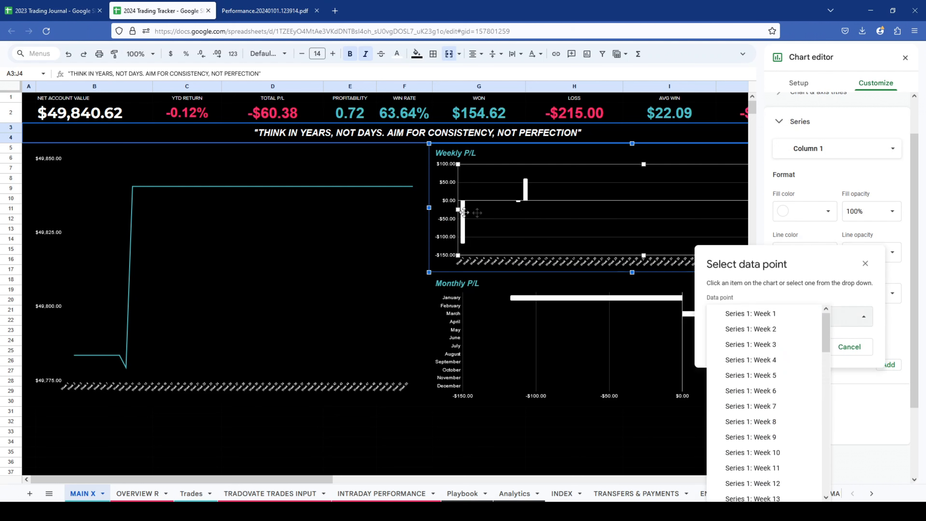
{"action": "left_click", "coordinate": [757, 315]}
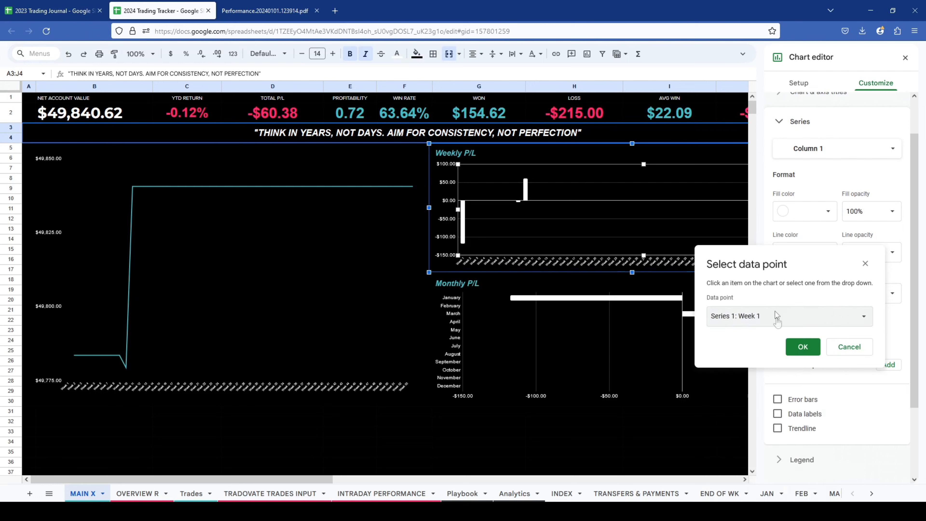
{"action": "left_click", "coordinate": [802, 346]}
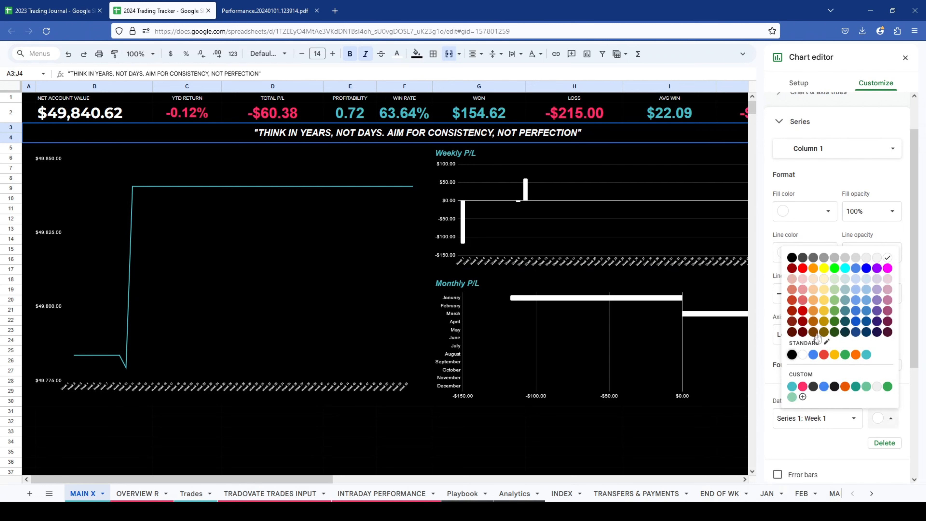
{"action": "left_click", "coordinate": [802, 386]}
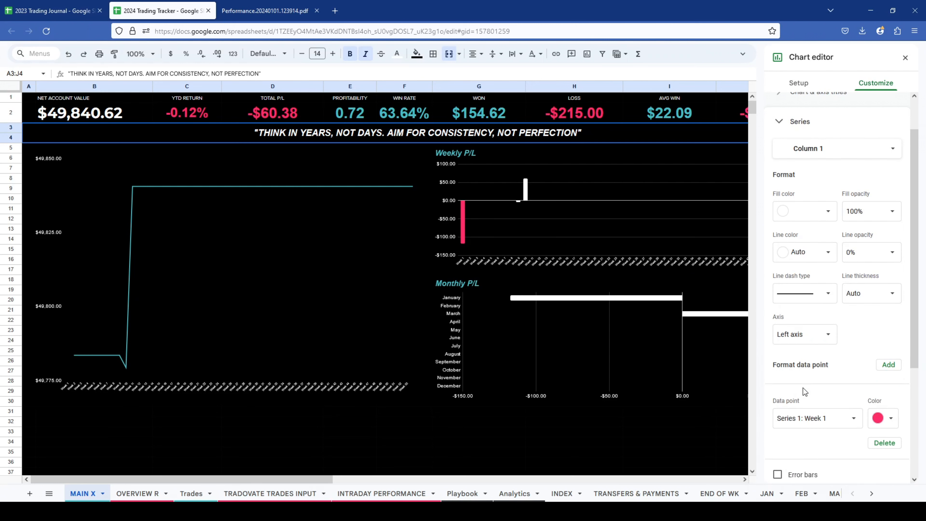
{"action": "left_click", "coordinate": [888, 364]}
{"action": "left_click", "coordinate": [463, 282]}
{"action": "left_click_drag", "start_coordinate": [504, 225], "coordinate": [640, 250]}
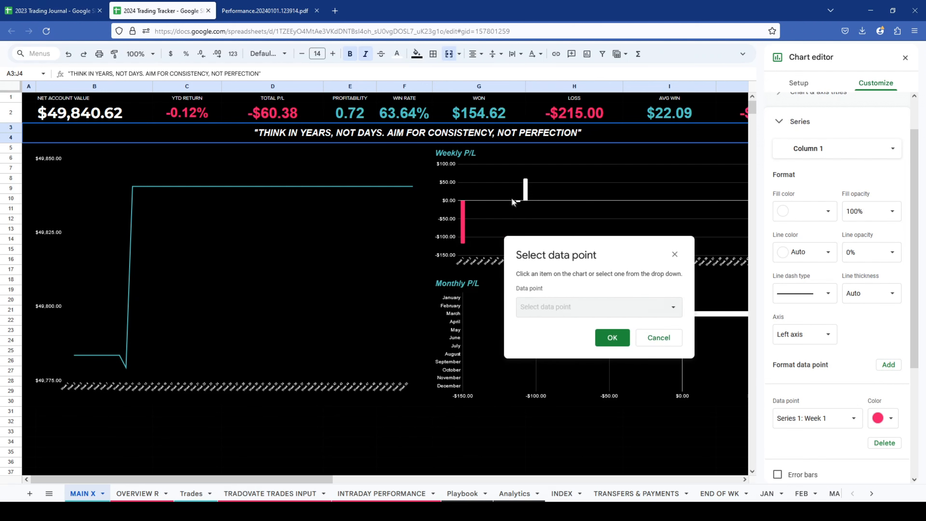
{"action": "left_click", "coordinate": [517, 201]}
{"action": "left_click", "coordinate": [674, 254]}
{"action": "left_click", "coordinate": [515, 201]}
{"action": "left_click", "coordinate": [518, 200]}
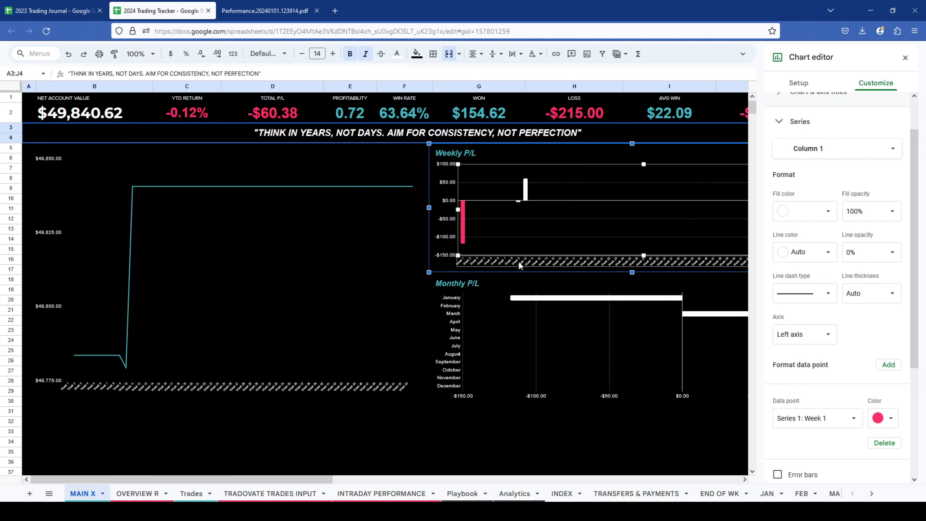
- Add a formatted data point for Week 10 to the Weekly P/L series and color it pinkish red
{"action": "left_click", "coordinate": [888, 364]}
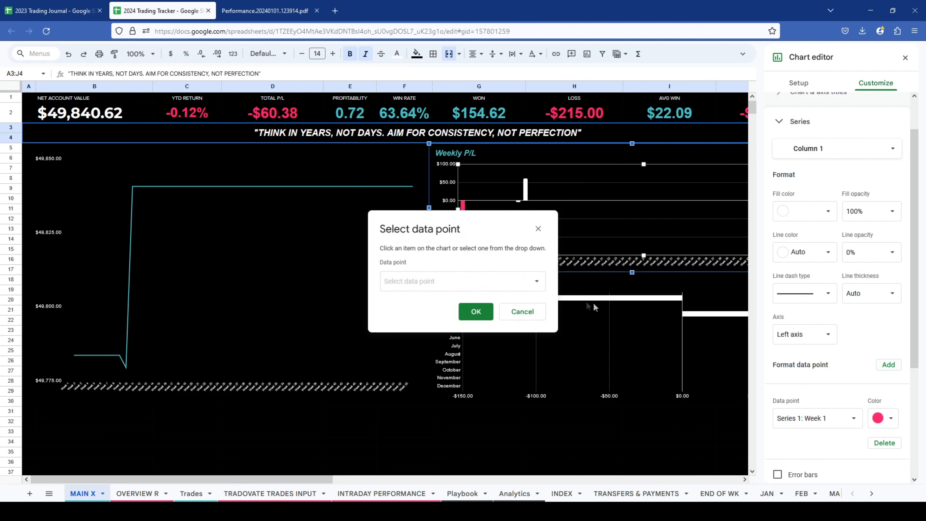
{"action": "left_click", "coordinate": [469, 280]}
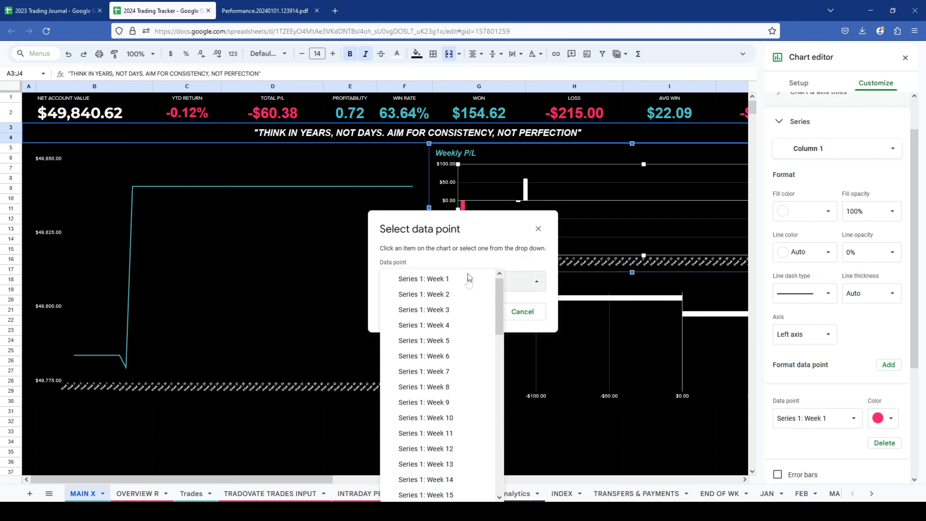
{"action": "left_click", "coordinate": [444, 417]}
{"action": "left_click", "coordinate": [475, 311]}
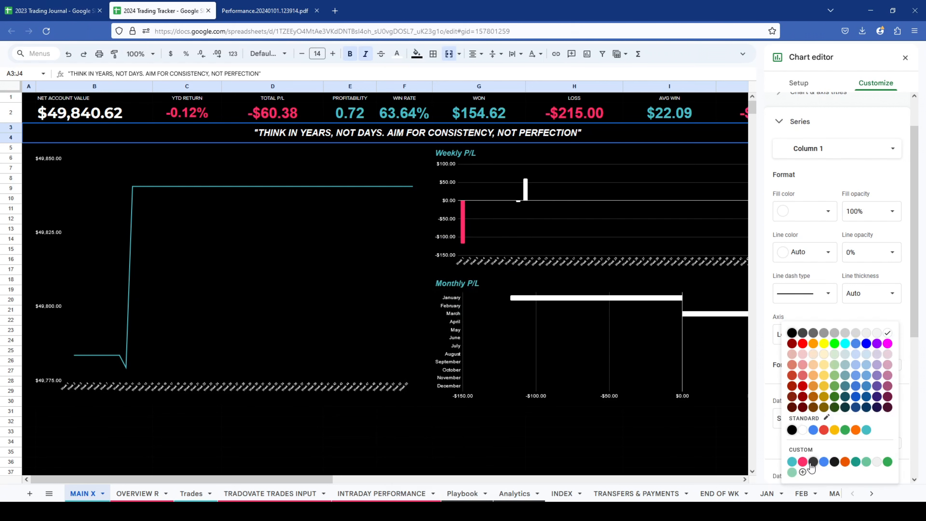
{"action": "left_click", "coordinate": [801, 462]}
- Reassign the second formatted data point of the Weekly P/L series to Week 9
{"action": "left_click", "coordinate": [831, 418]}
{"action": "left_click", "coordinate": [831, 419]}
{"action": "scroll", "coordinate": [844, 393], "scroll_direction": "down", "scroll_amount": 3}
{"action": "left_click", "coordinate": [845, 406]}
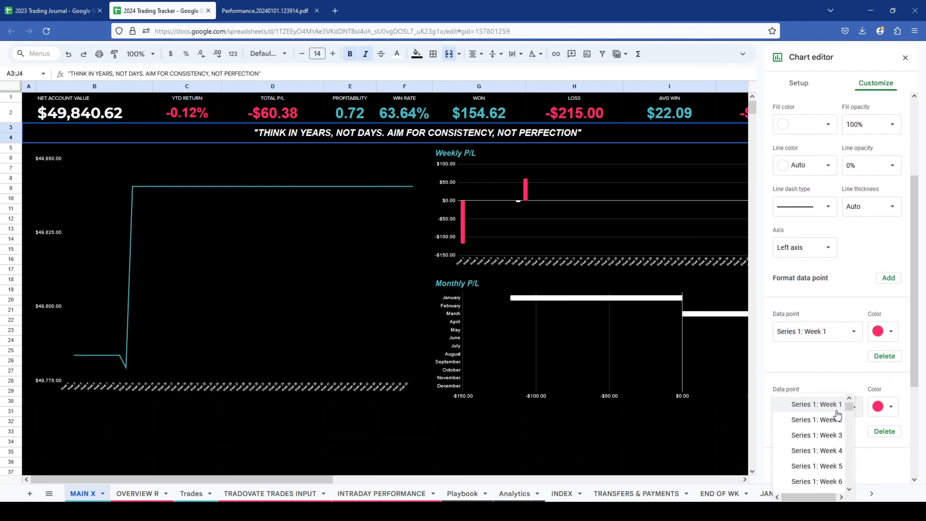
{"action": "scroll", "coordinate": [823, 453], "scroll_direction": "down", "scroll_amount": 3}
{"action": "left_click", "coordinate": [823, 441]}
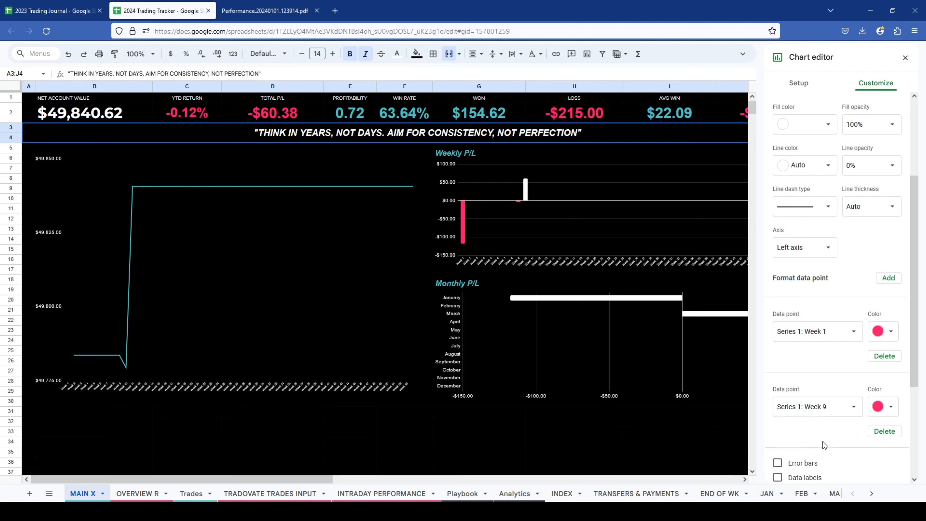
- Add a teal formatted data point for Week 10 to the Weekly P/L series and close the chart editor
{"action": "left_click", "coordinate": [888, 279]}
{"action": "left_click", "coordinate": [479, 286]}
{"action": "left_click", "coordinate": [479, 286]}
{"action": "scroll", "coordinate": [462, 345], "scroll_direction": "down", "scroll_amount": 2}
{"action": "left_click", "coordinate": [471, 283]}
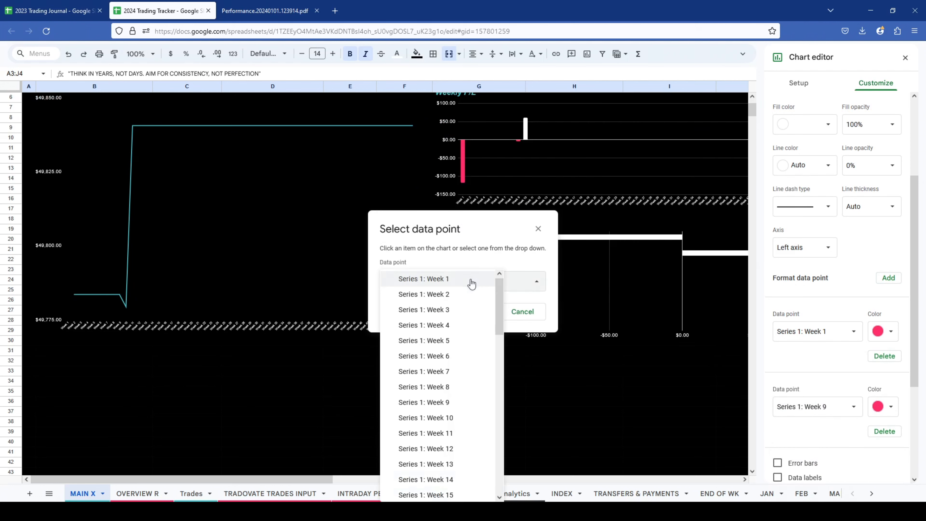
{"action": "scroll", "coordinate": [448, 402], "scroll_direction": "down", "scroll_amount": 1}
{"action": "scroll", "coordinate": [447, 402], "scroll_direction": "down", "scroll_amount": 1}
{"action": "left_click", "coordinate": [447, 381]}
{"action": "left_click", "coordinate": [476, 312]}
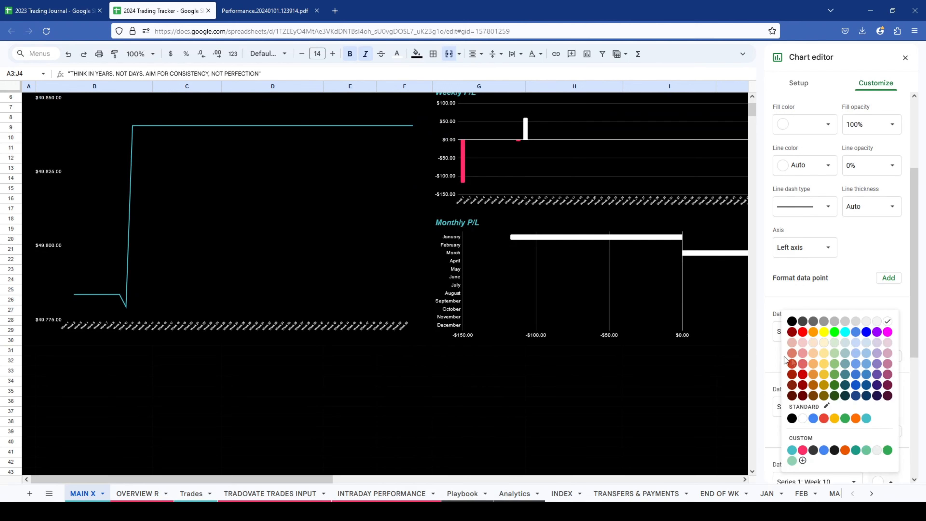
{"action": "left_click", "coordinate": [791, 450]}
{"action": "scroll", "coordinate": [809, 331], "scroll_direction": "up", "scroll_amount": 2}
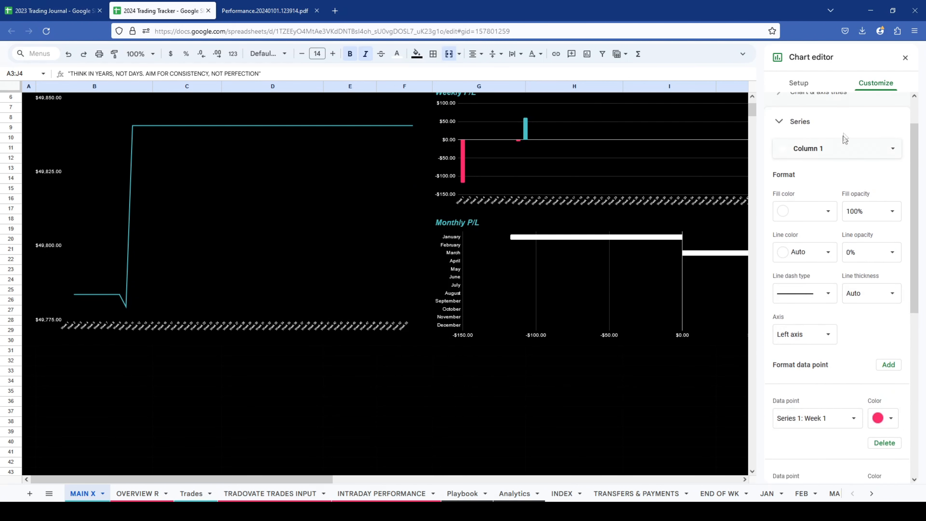
{"action": "left_click", "coordinate": [904, 59]}
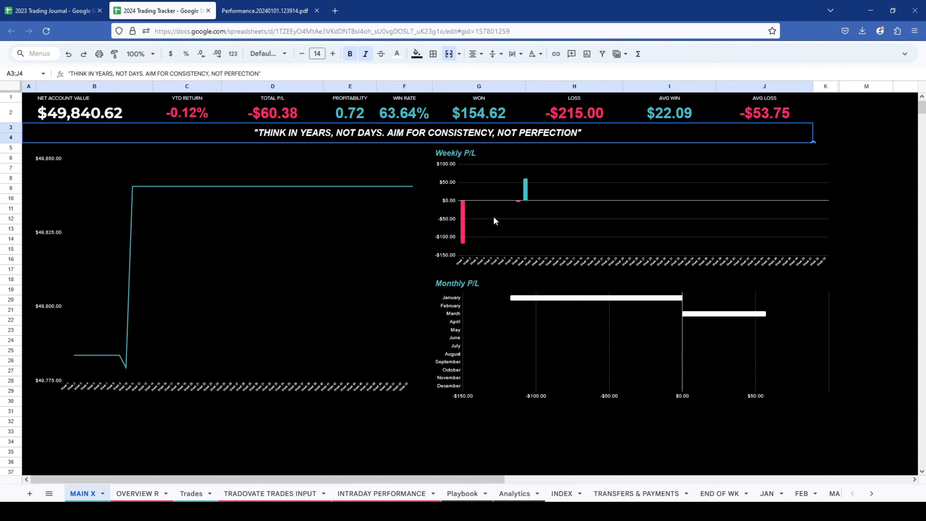
{"action": "double_click", "coordinate": [522, 198]}
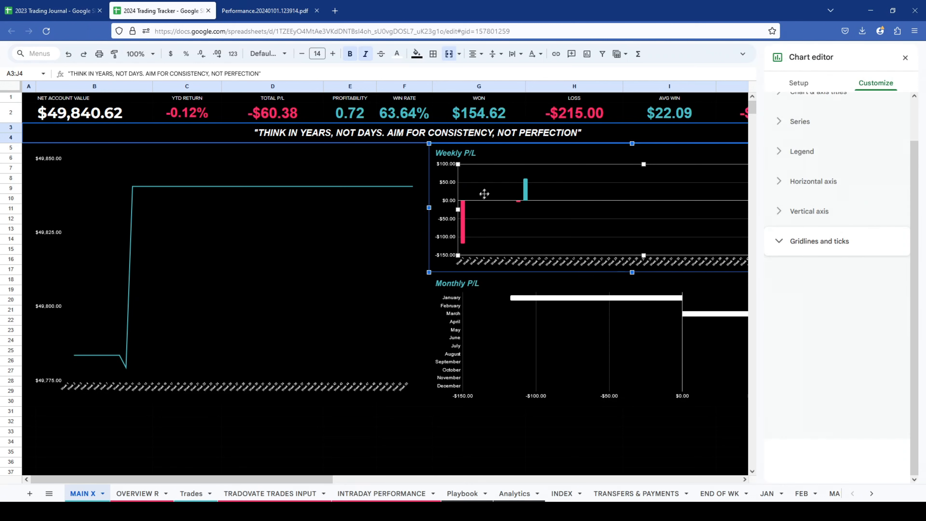
{"action": "left_click", "coordinate": [906, 59]}
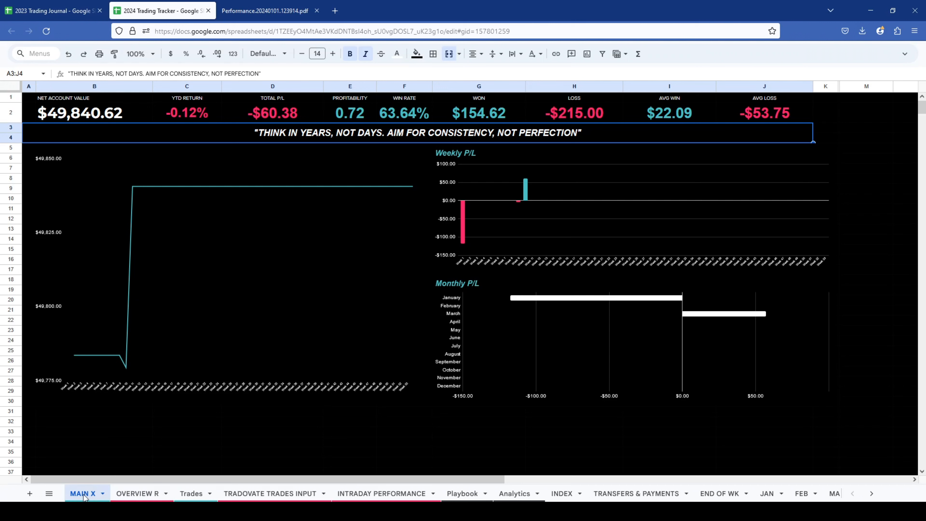
- Review the R-based summary metrics on the OVERVIEW R sheet and the formula behind Total R
{"action": "left_click", "coordinate": [137, 494]}
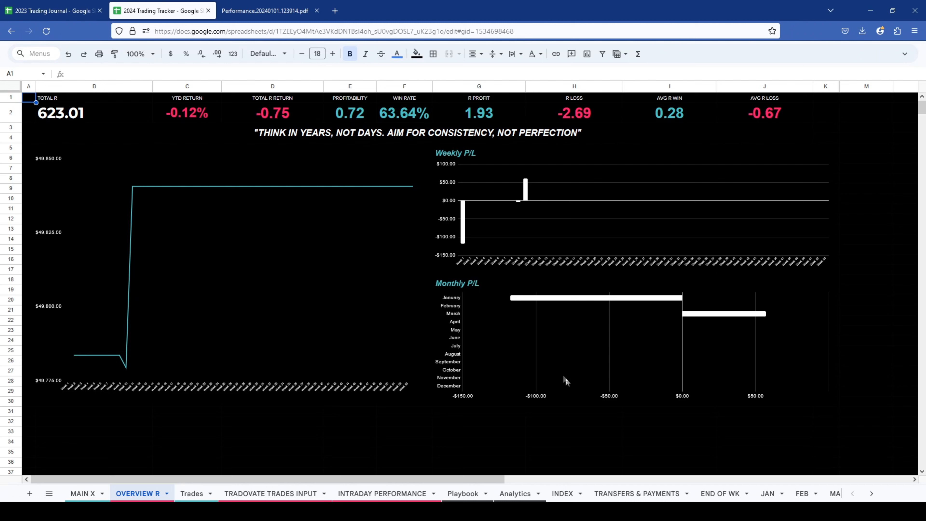
{"action": "left_click_drag", "start_coordinate": [46, 101], "coordinate": [784, 111]}
{"action": "left_click", "coordinate": [43, 121]}
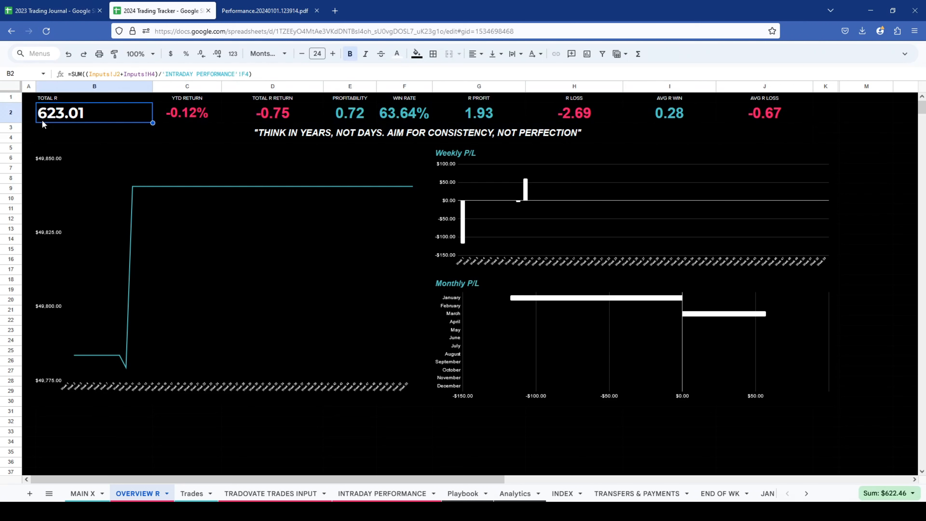
- Switch to the 2023 Trading Journal and examine the Trades sheet's columns and date entries
{"action": "left_click", "coordinate": [53, 11]}
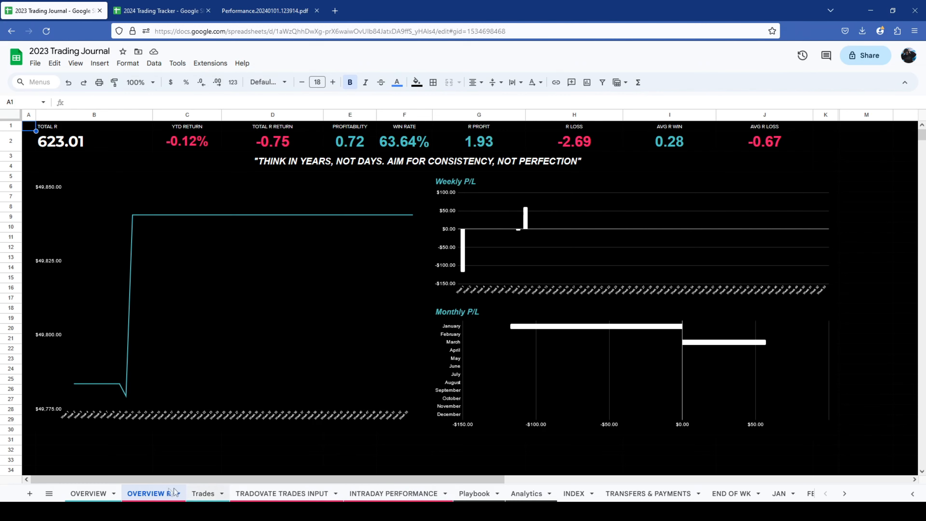
{"action": "left_click", "coordinate": [199, 494]}
{"action": "scroll", "coordinate": [203, 221], "scroll_direction": "right", "scroll_amount": 3}
{"action": "scroll", "coordinate": [203, 222], "scroll_direction": "left", "scroll_amount": 3}
{"action": "mouse_move", "coordinate": [54, 138]}
{"action": "left_mouse_down"}
{"action": "mouse_move", "coordinate": [54, 331]}
{"action": "mouse_move", "coordinate": [34, 226]}
{"action": "mouse_move", "coordinate": [47, 142]}
{"action": "left_mouse_up"}
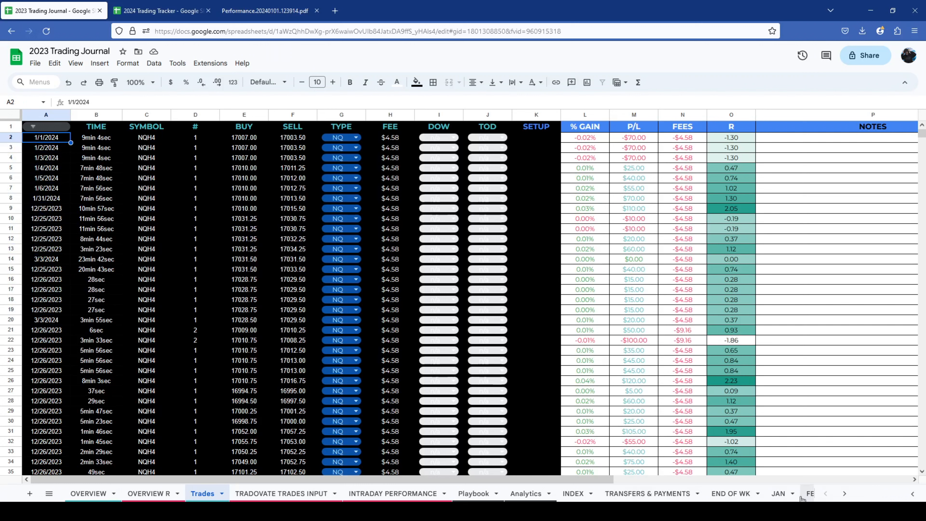
{"action": "scroll", "coordinate": [777, 497], "scroll_direction": "down", "scroll_amount": 1}
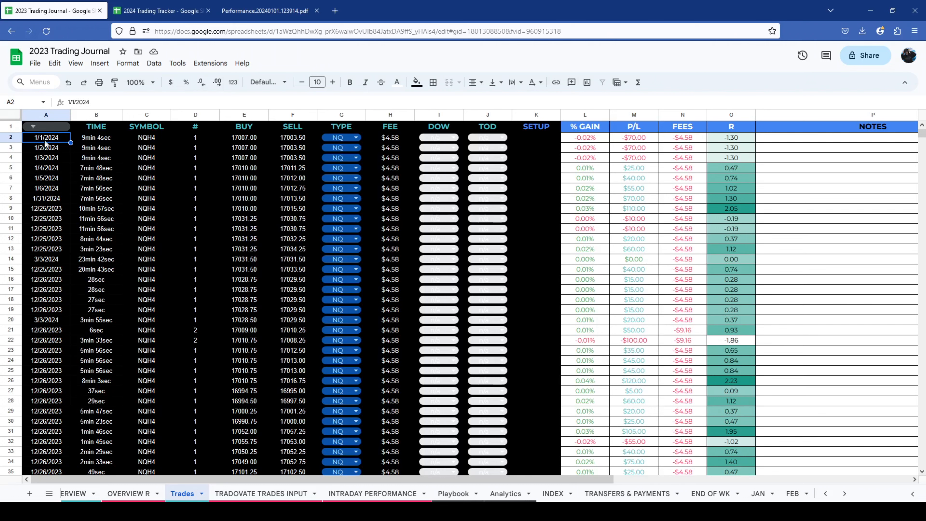
- Examine the date entries in column A of the Trades sheet down to the final filled row
{"action": "left_click", "coordinate": [46, 198], "text": "shift"}
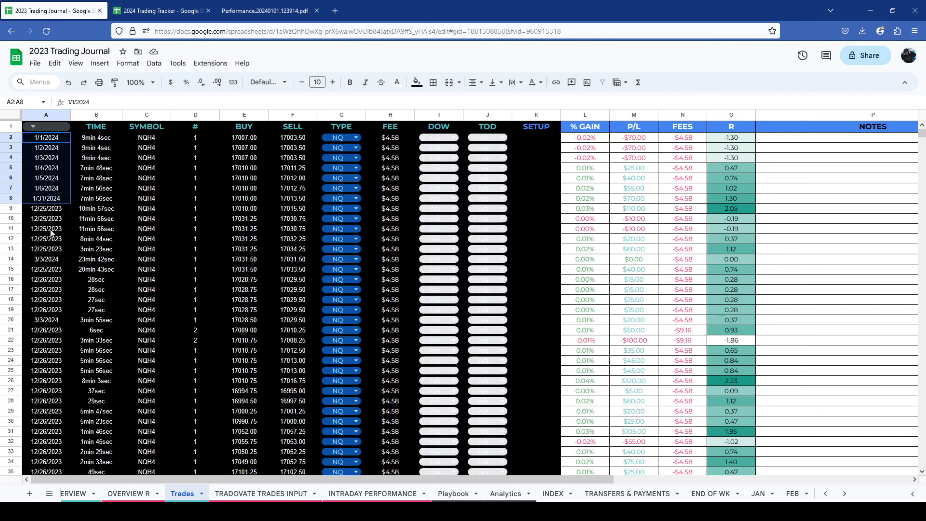
{"action": "left_click", "coordinate": [46, 360]}
{"action": "left_click", "coordinate": [49, 339]}
{"action": "left_click", "coordinate": [51, 330]}
{"action": "scroll", "coordinate": [52, 353], "scroll_direction": "down", "scroll_amount": 6}
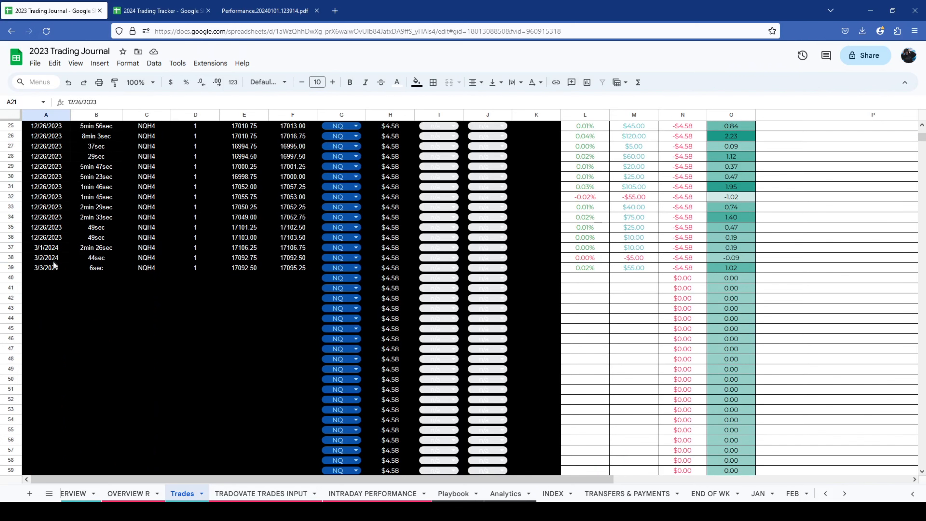
{"action": "scroll", "coordinate": [53, 277], "scroll_direction": "up", "scroll_amount": 6}
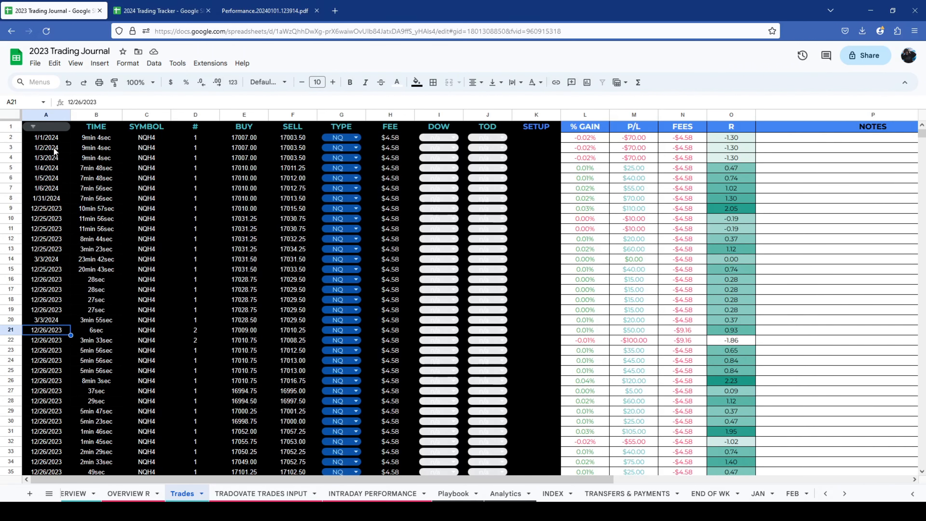
- Review the date, time, symbol, quantity, buy and sell columns of the Trades sheet
{"action": "left_click_drag", "start_coordinate": [88, 128], "coordinate": [293, 198]}
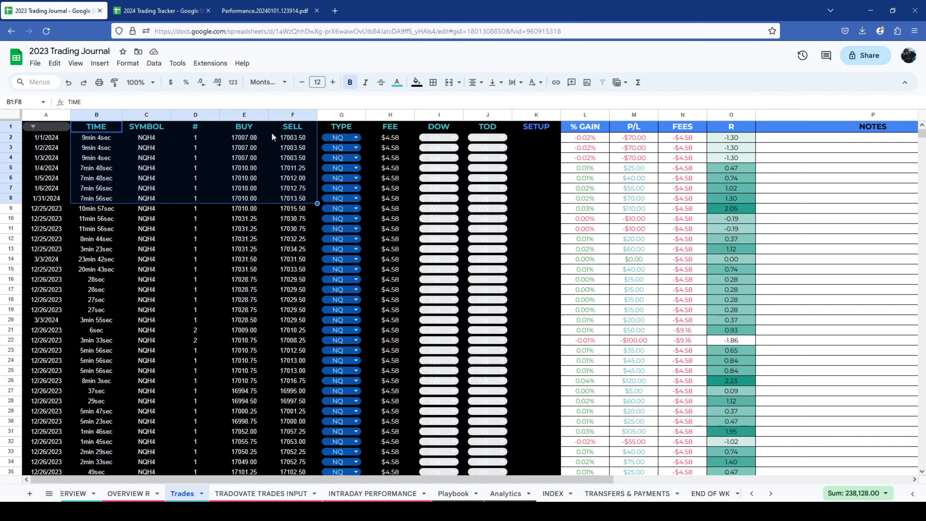
{"action": "left_click_drag", "start_coordinate": [41, 138], "coordinate": [55, 296]}
{"action": "double_click", "coordinate": [55, 297]}
{"action": "left_click", "coordinate": [97, 151]}
{"action": "left_click_drag", "start_coordinate": [148, 127], "coordinate": [156, 199]}
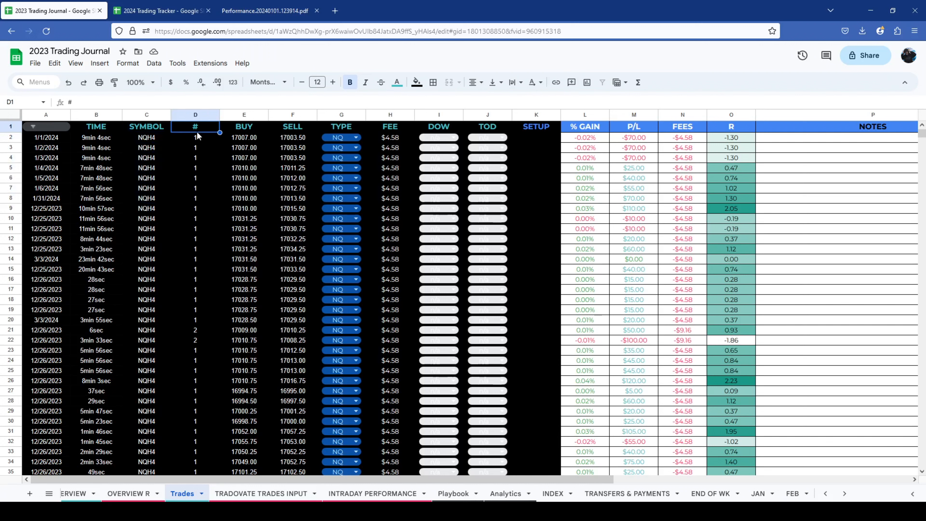
{"action": "left_click_drag", "start_coordinate": [200, 137], "coordinate": [203, 381]}
{"action": "left_click_drag", "start_coordinate": [211, 320], "coordinate": [181, 474]}
{"action": "left_click_drag", "start_coordinate": [244, 137], "coordinate": [248, 381]}
{"action": "left_click_drag", "start_coordinate": [299, 138], "coordinate": [303, 367]}
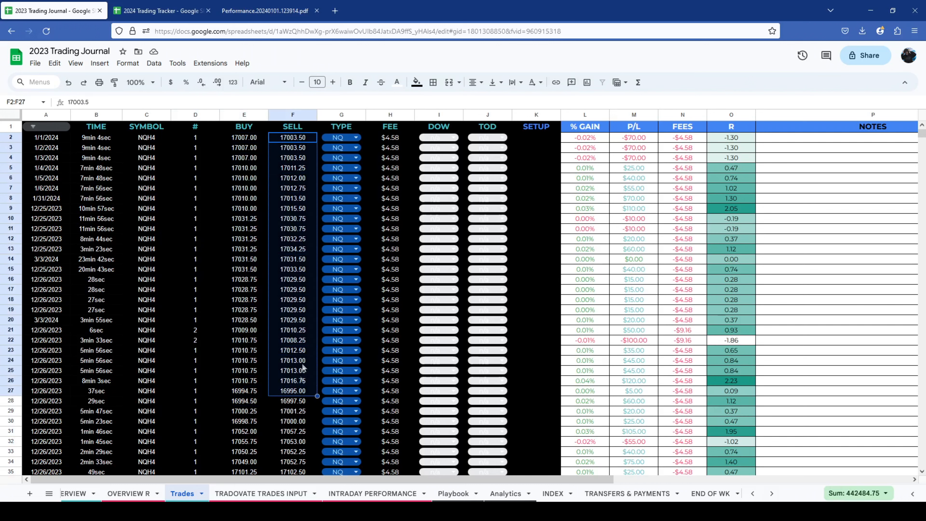
- Examine the TYPE dropdown options in G2 and the IFS formula behind the fee in H2
{"action": "left_click_drag", "start_coordinate": [360, 135], "coordinate": [362, 192]}
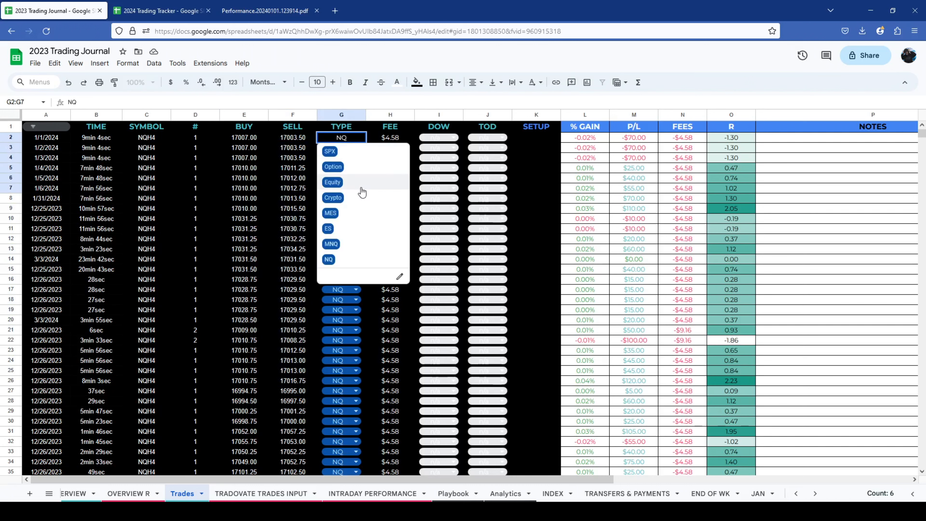
{"action": "left_click", "coordinate": [348, 127]}
{"action": "left_click", "coordinate": [394, 141]}
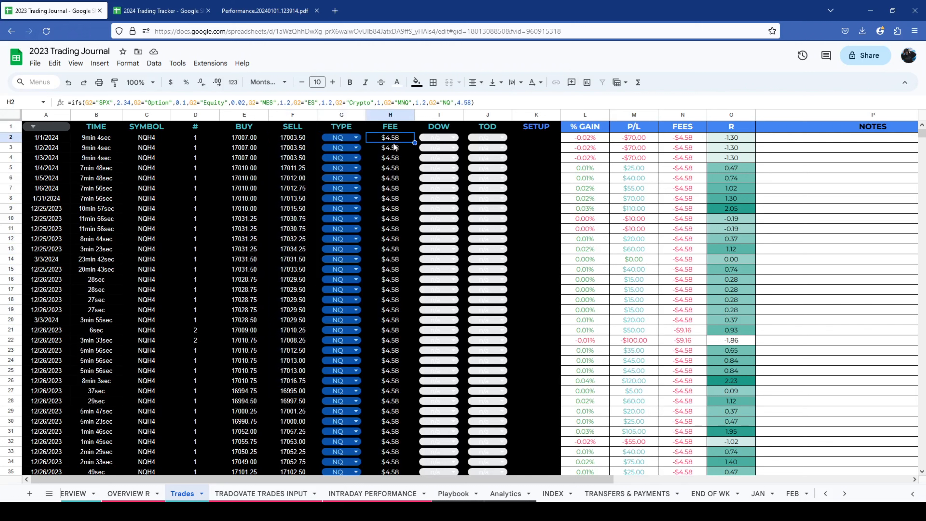
{"action": "left_click", "coordinate": [348, 136]}
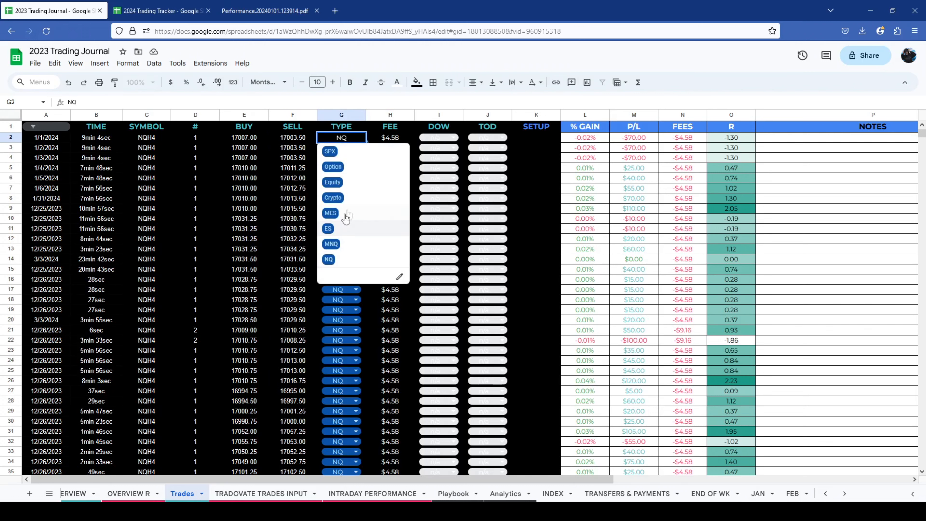
{"action": "left_click", "coordinate": [373, 128]}
{"action": "left_click", "coordinate": [390, 137]}
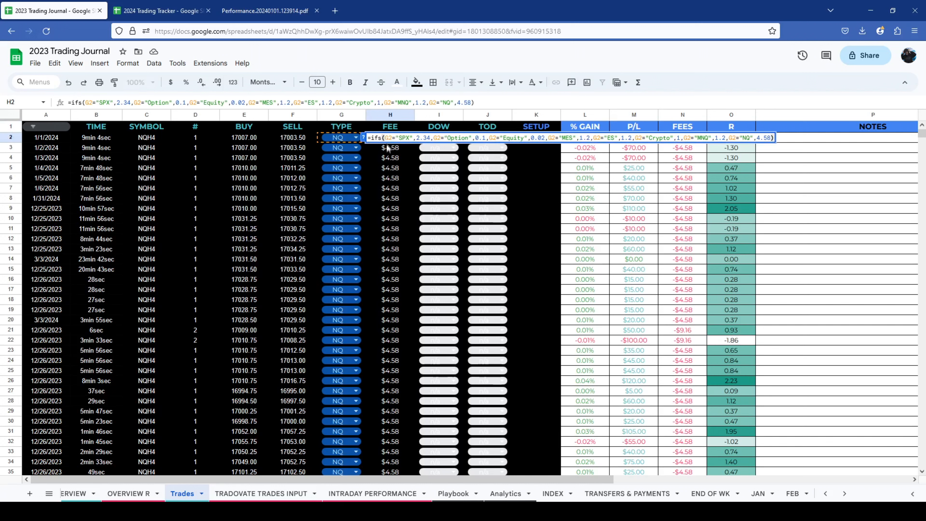
{"action": "left_click", "coordinate": [351, 137]}
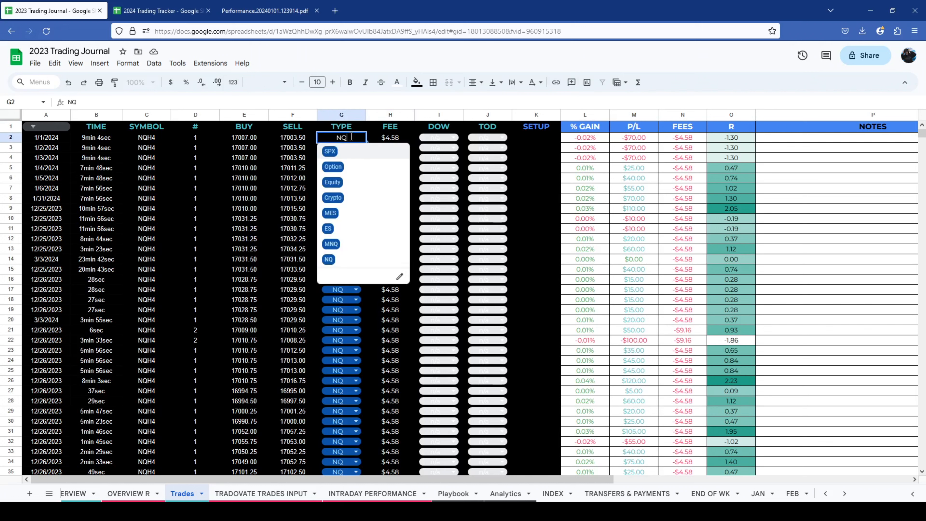
{"action": "left_click", "coordinate": [400, 274]}
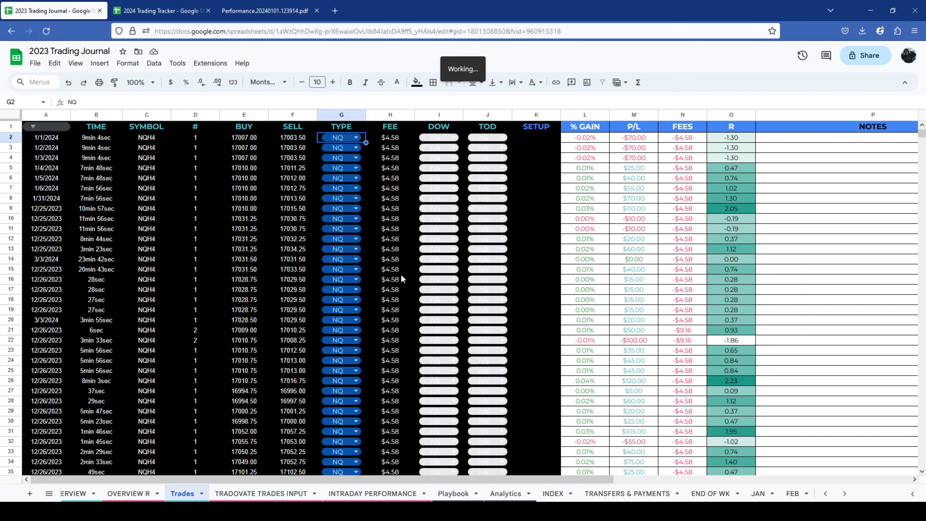
{"action": "left_click", "coordinate": [824, 395]}
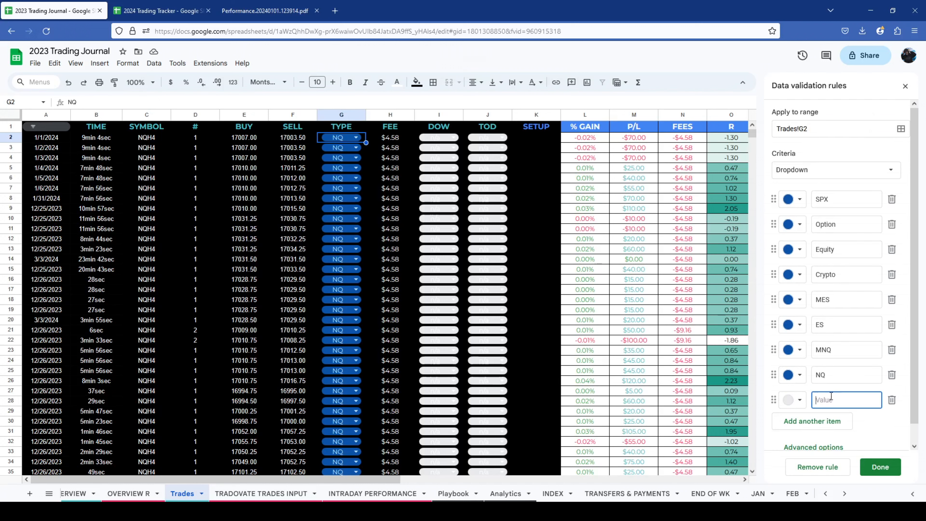
{"action": "type", "text": "F"}
{"action": "key", "text": "BackSpace"}
{"action": "left_click", "coordinate": [891, 400]}
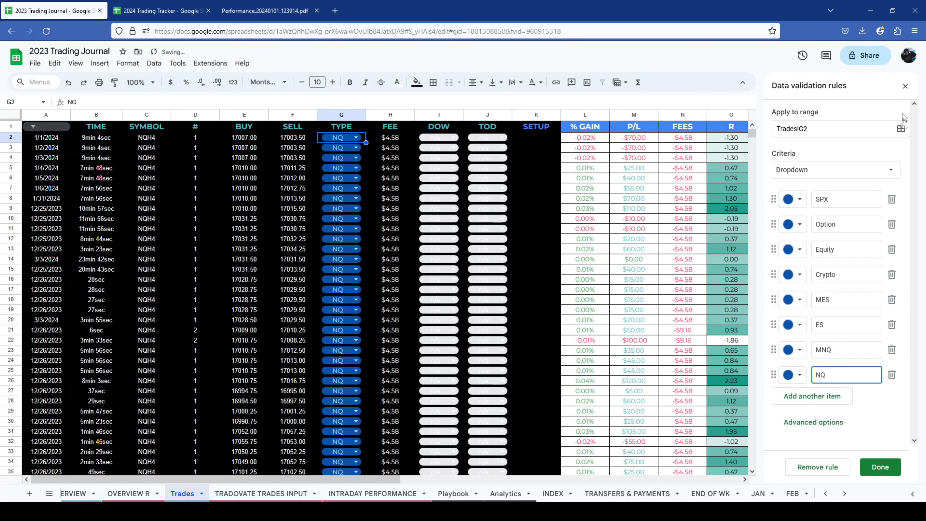
{"action": "left_click", "coordinate": [905, 86]}
- Extend the IFS fee formula in H2 with the condition G2="FOREX" returning a fee of 1
{"action": "double_click", "coordinate": [382, 136]}
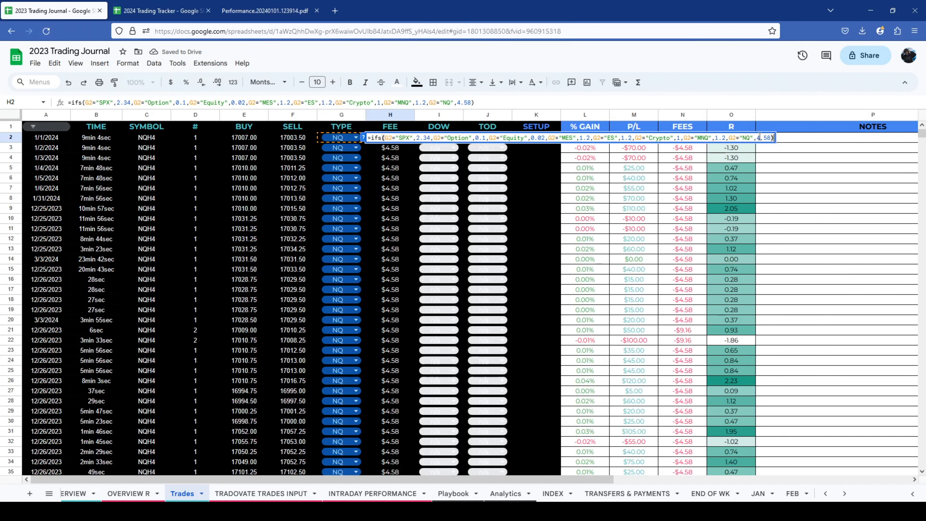
{"action": "left_click", "coordinate": [774, 138]}
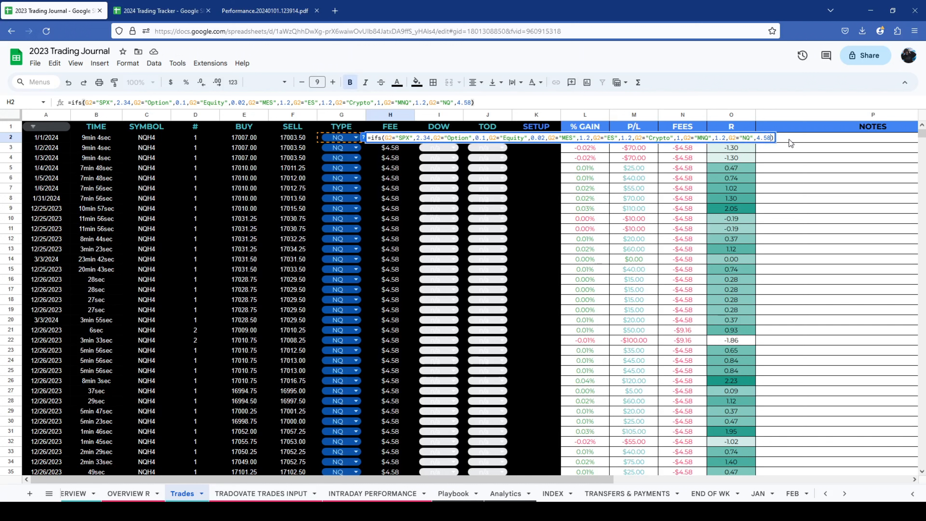
{"action": "type", "text": ",\""}
{"action": "type", "text": "FOREX"}
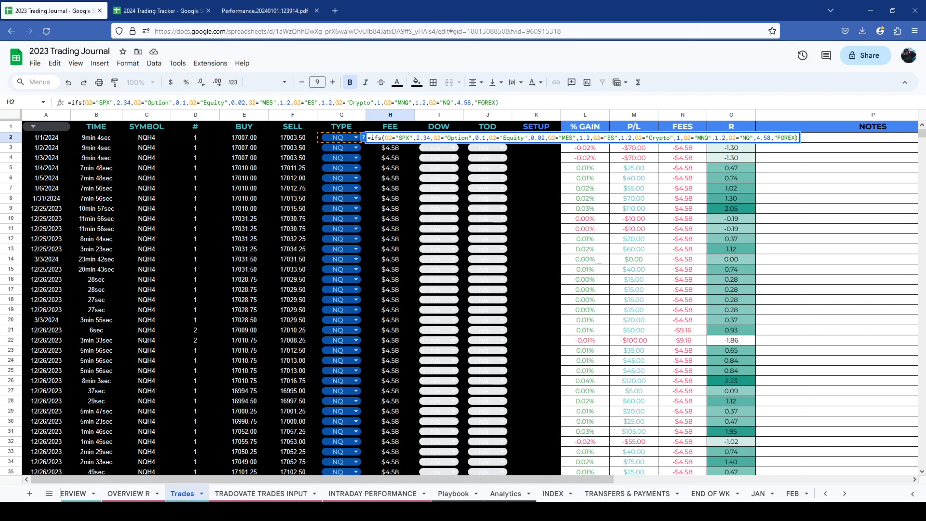
{"action": "type", "text": "\""}
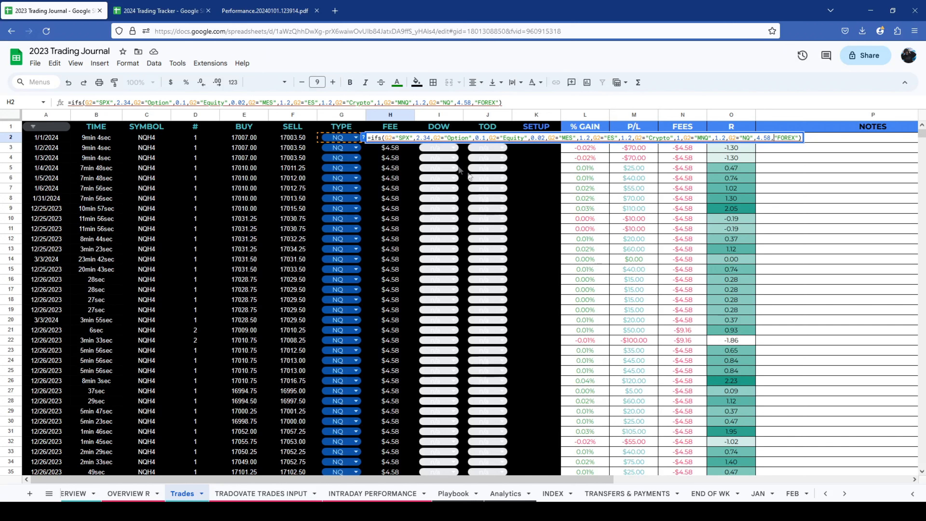
{"action": "left_click", "coordinate": [320, 142]}
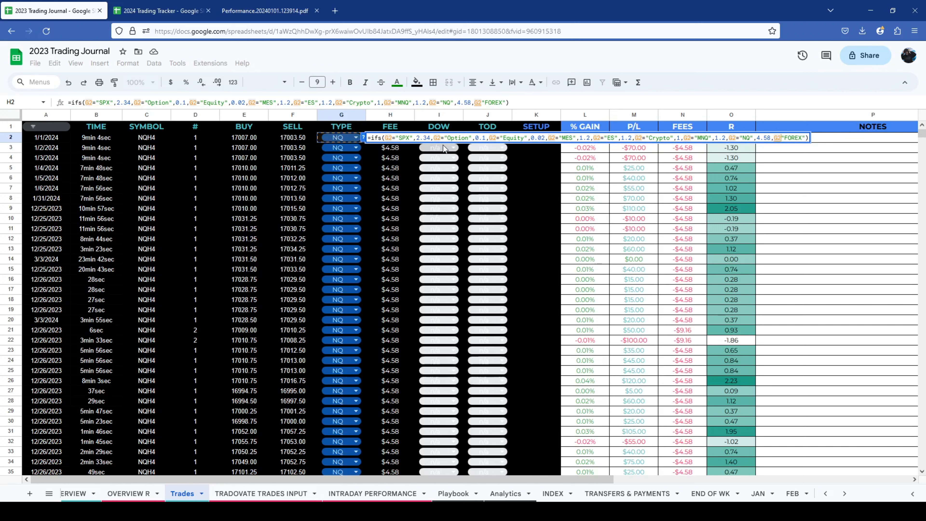
{"action": "type", "text": "="}
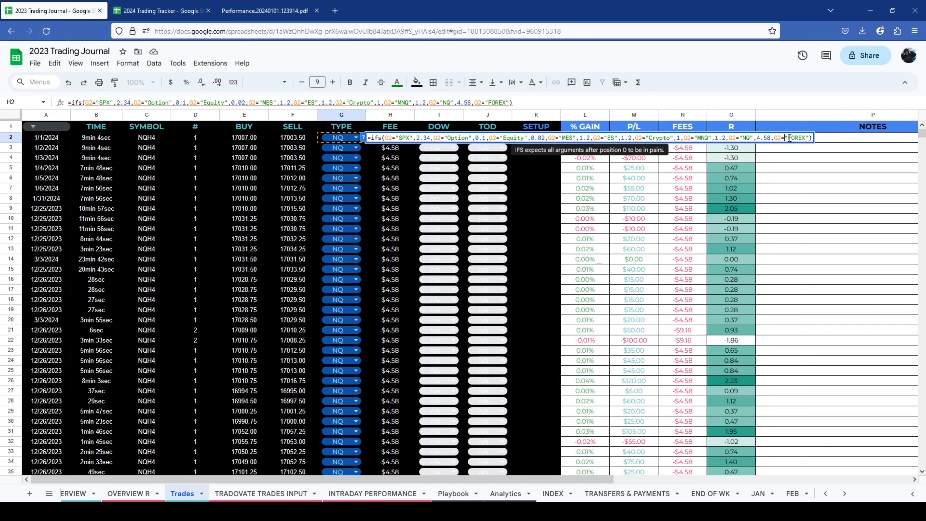
{"action": "left_click", "coordinate": [808, 137]}
{"action": "type", "text": ","}
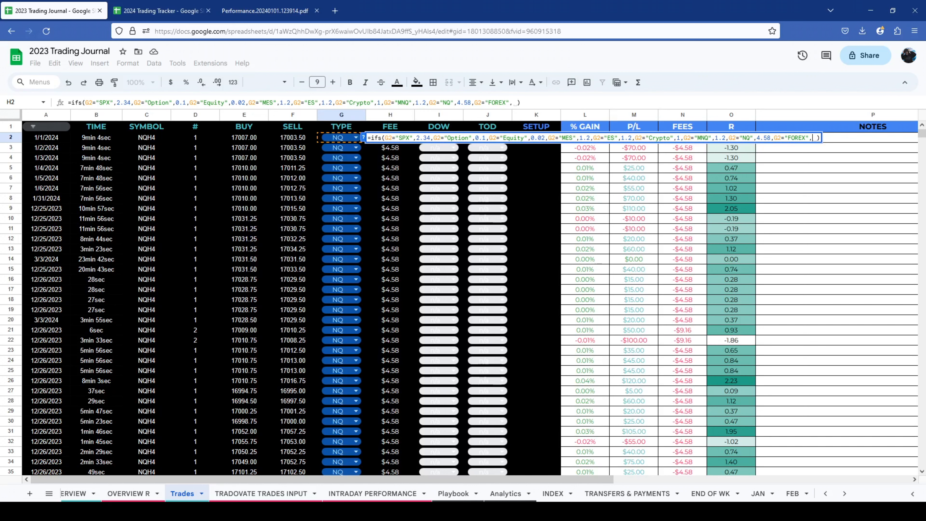
{"action": "type", "text": "1"}
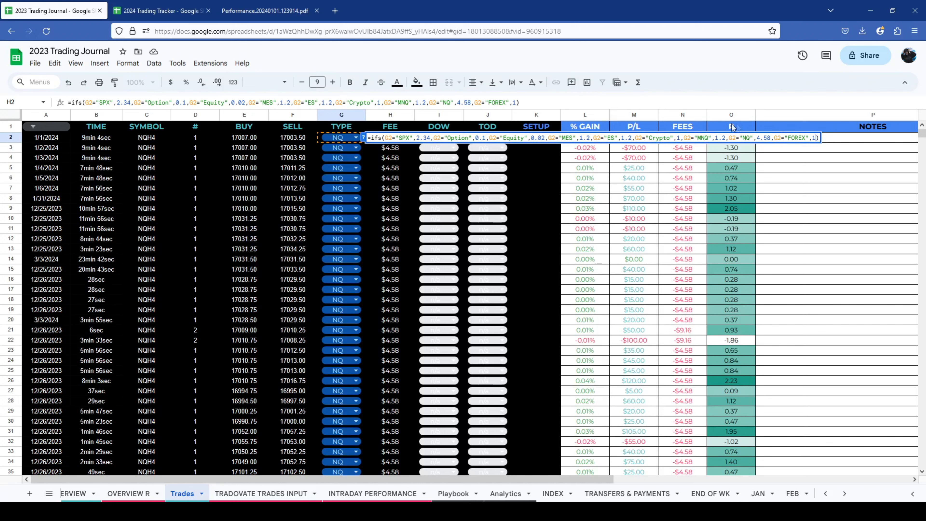
{"action": "key", "text": "Return"}
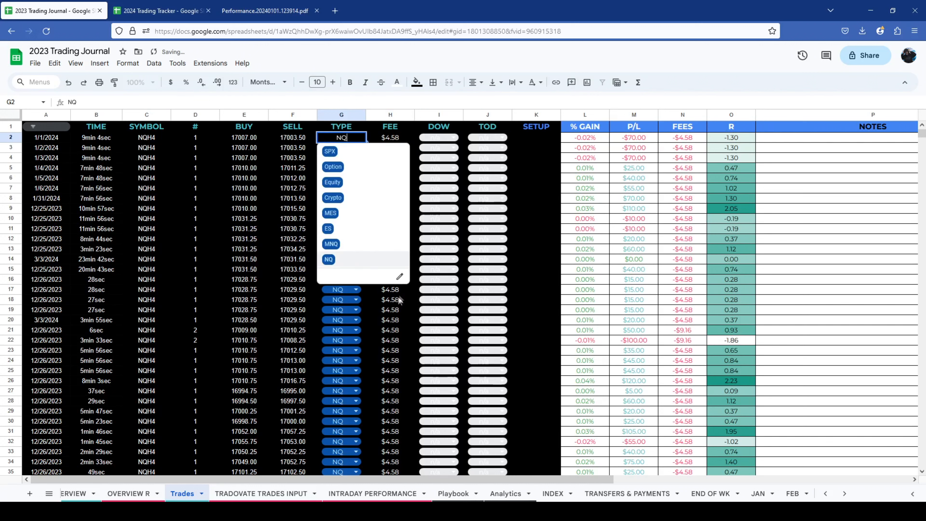
- Add a dark blue FOREX item to the TYPE dropdown in G2 and set that cell to FOREX
{"action": "left_click", "coordinate": [400, 277]}
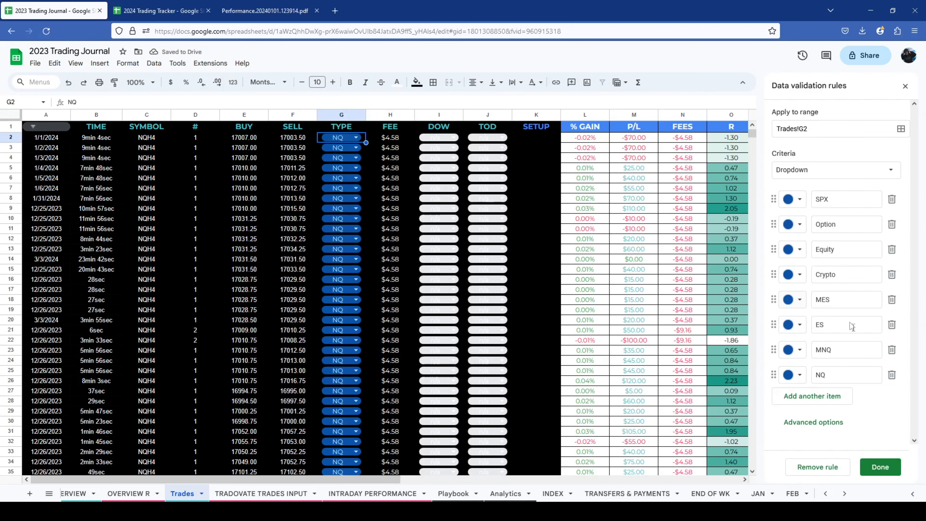
{"action": "left_click", "coordinate": [816, 396]}
{"action": "type", "text": "FOREX"}
{"action": "left_click", "coordinate": [795, 401]}
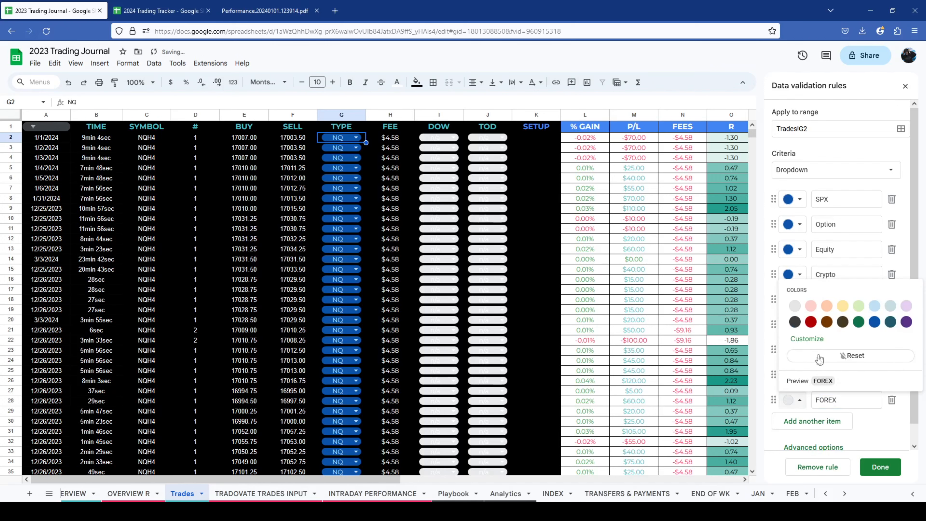
{"action": "left_click", "coordinate": [872, 326]}
{"action": "left_click", "coordinate": [880, 467]}
{"action": "left_click", "coordinate": [519, 294]}
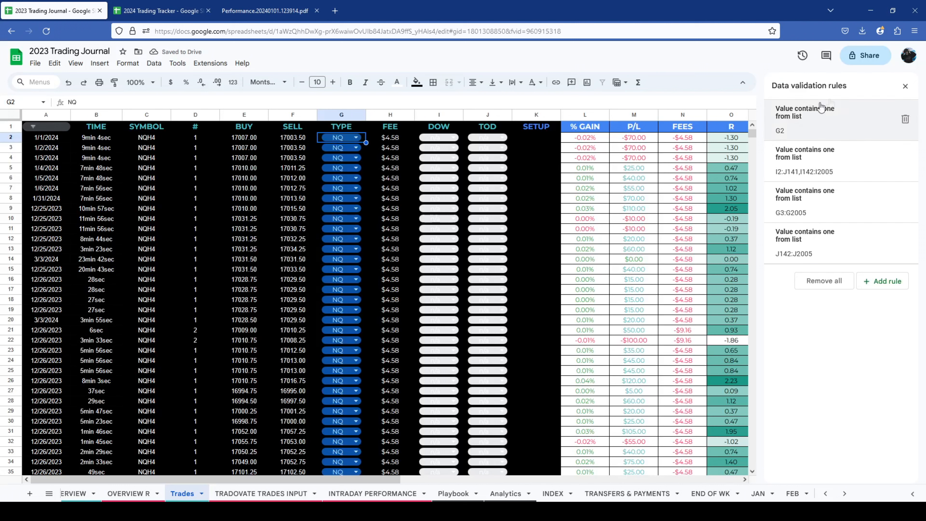
{"action": "left_click", "coordinate": [906, 85]}
{"action": "left_click", "coordinate": [355, 137]}
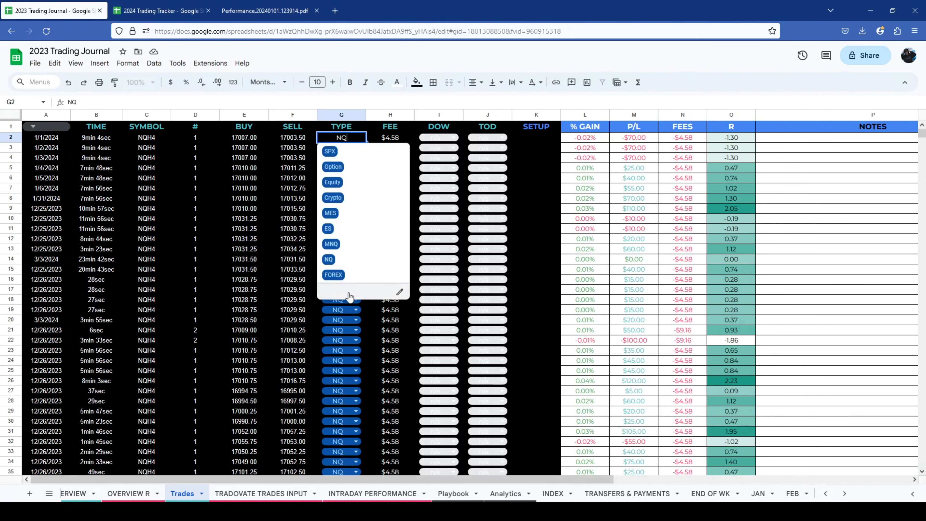
{"action": "left_click", "coordinate": [333, 274]}
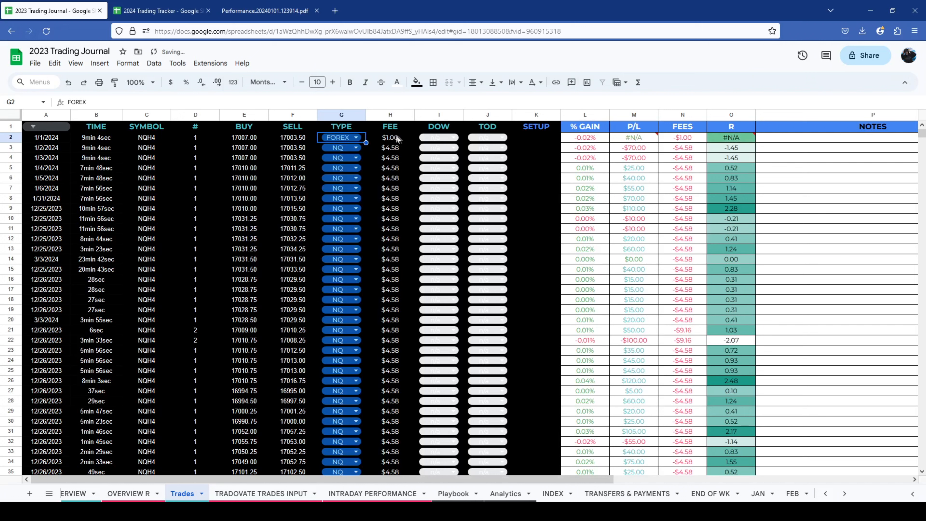
- Extend the IFS part of the P/L formula in M2 with the condition G2="FOREX" and a multiplier of 20
{"action": "mouse_move", "coordinate": [636, 141]}
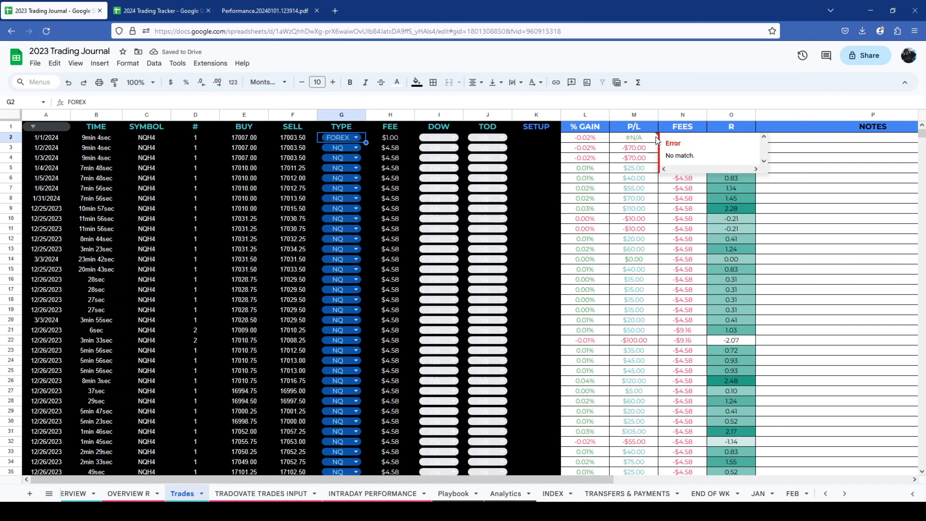
{"action": "double_click", "coordinate": [636, 140]}
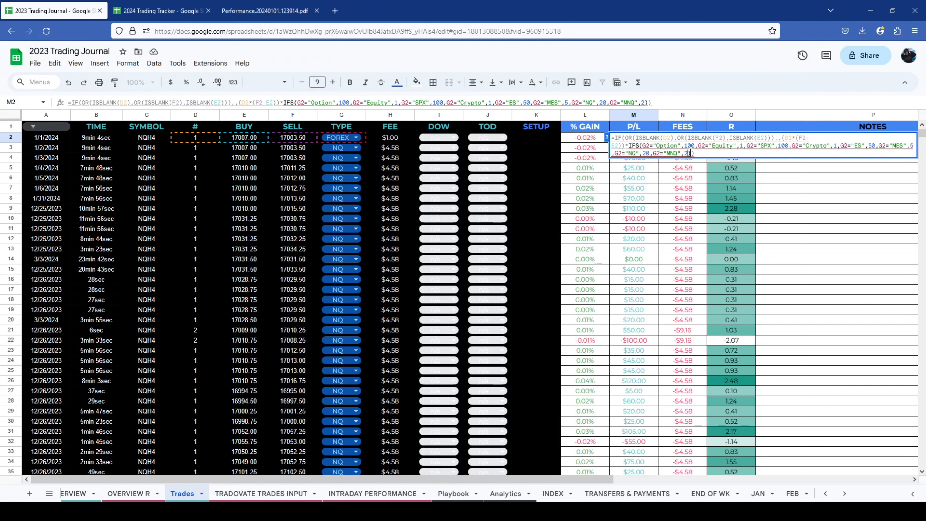
{"action": "left_click", "coordinate": [663, 145]}
{"action": "left_click_drag", "start_coordinate": [639, 145], "coordinate": [700, 151]}
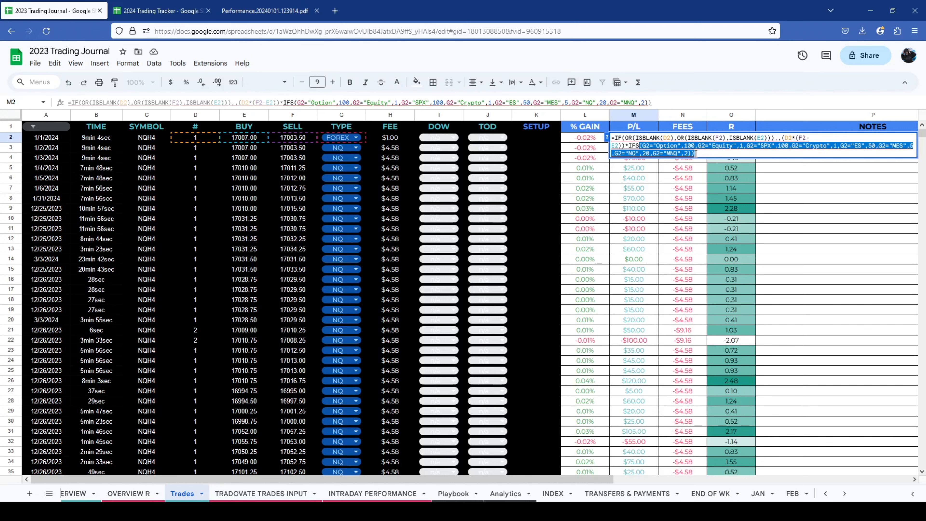
{"action": "left_click", "coordinate": [697, 152]}
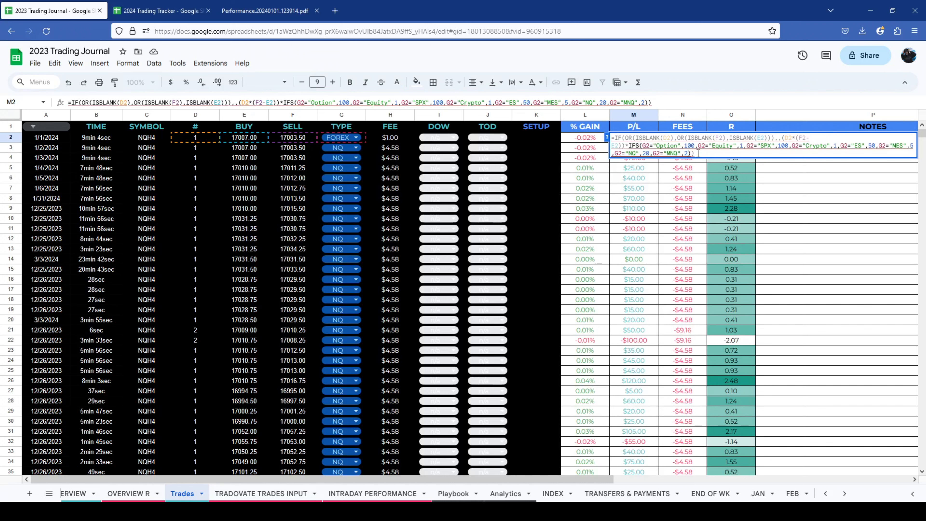
{"action": "type", "text": ","}
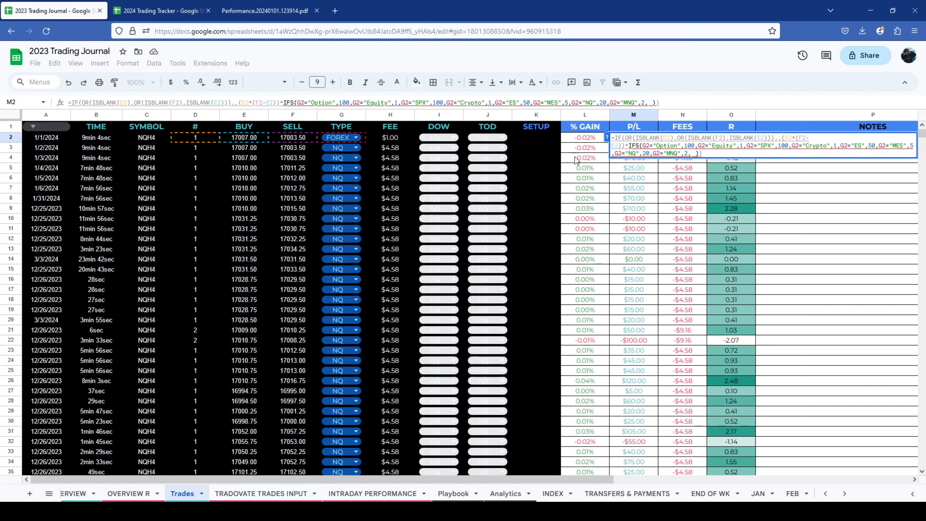
{"action": "left_click", "coordinate": [359, 138]}
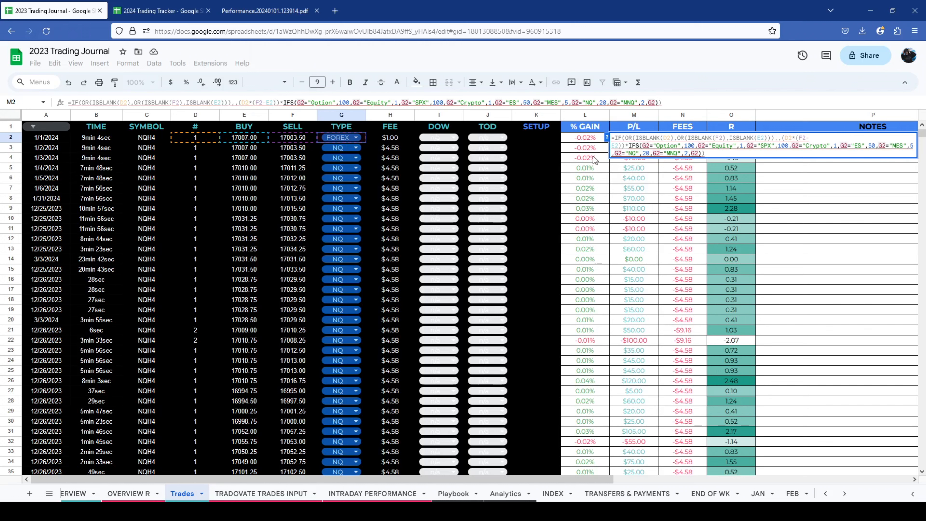
{"action": "type", "text": "+"}
{"action": "key", "text": "BackSpace"}
{"action": "type", "text": "+"}
{"action": "key", "text": "BackSpace"}
{"action": "type", "text": "=["}
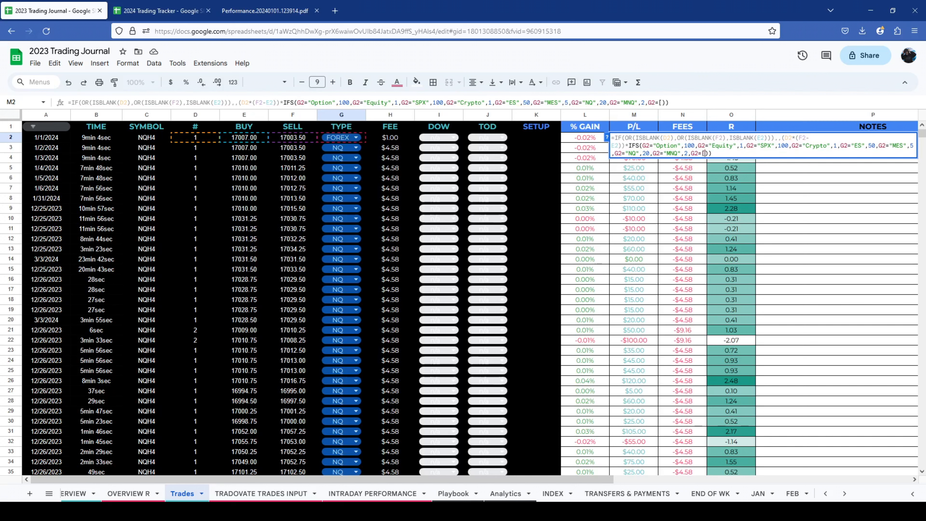
{"action": "key", "text": "BackSpace"}
{"action": "type", "text": "\"FOREX\","}
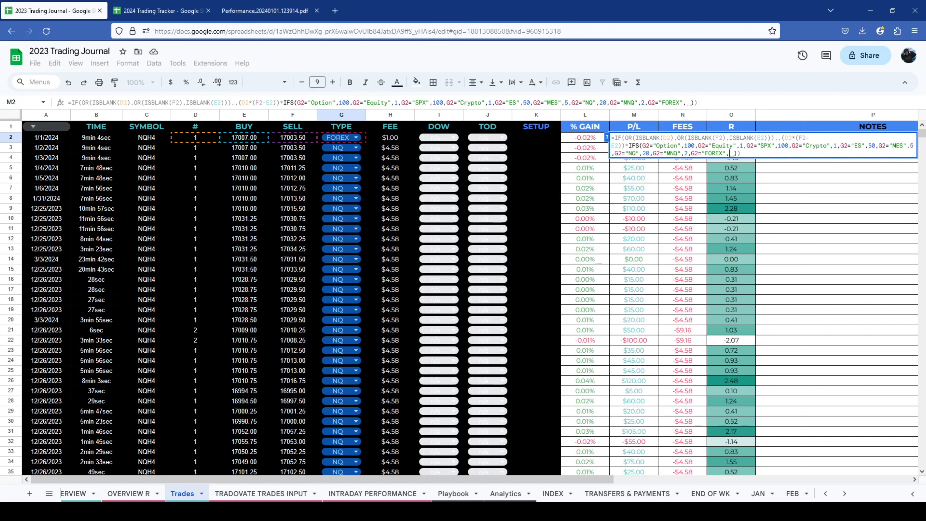
{"action": "type", "text": "20"}
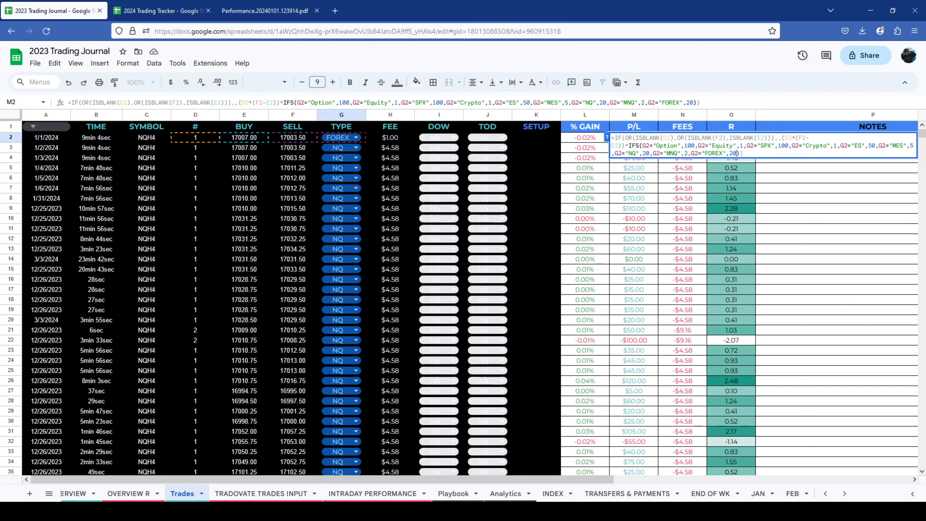
{"action": "key", "text": "Return"}
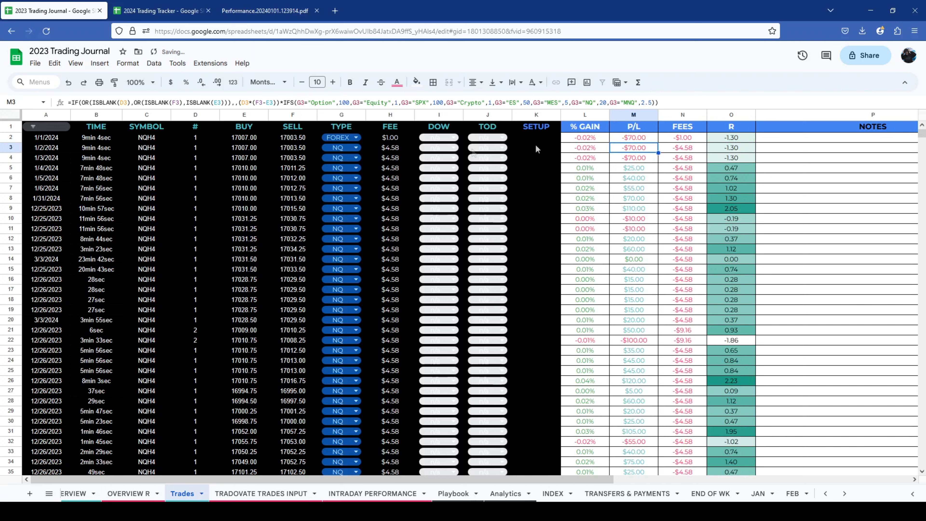
{"action": "left_click", "coordinate": [643, 141]}
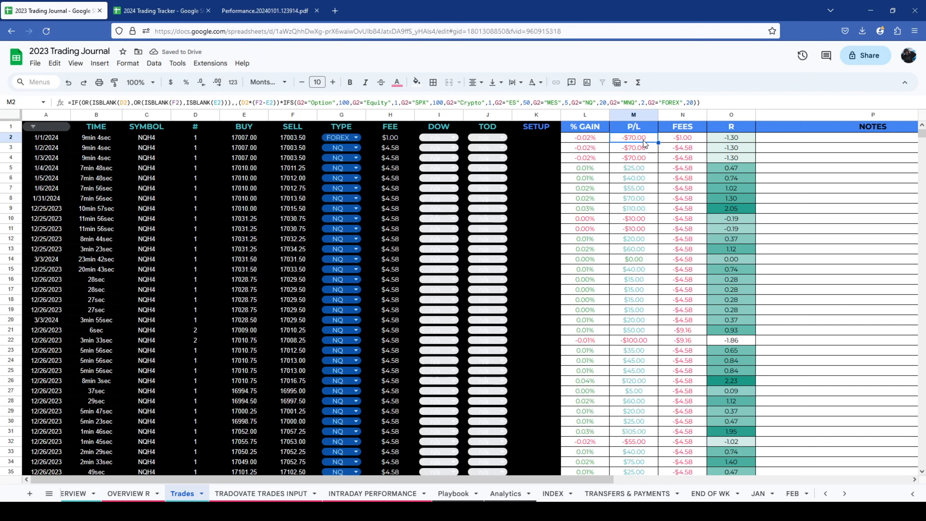
{"action": "left_click_drag", "start_coordinate": [641, 149], "coordinate": [645, 394]}
{"action": "left_click", "coordinate": [640, 323]}
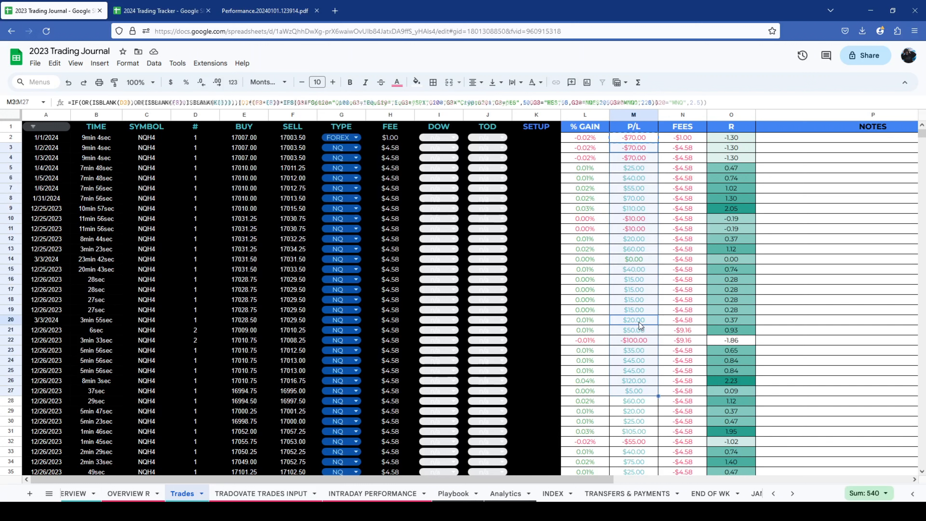
- Rename the FOREX item in the TYPE dropdown of G2 to "FOREX 20x" and save the validation rule
{"action": "left_click", "coordinate": [356, 138]}
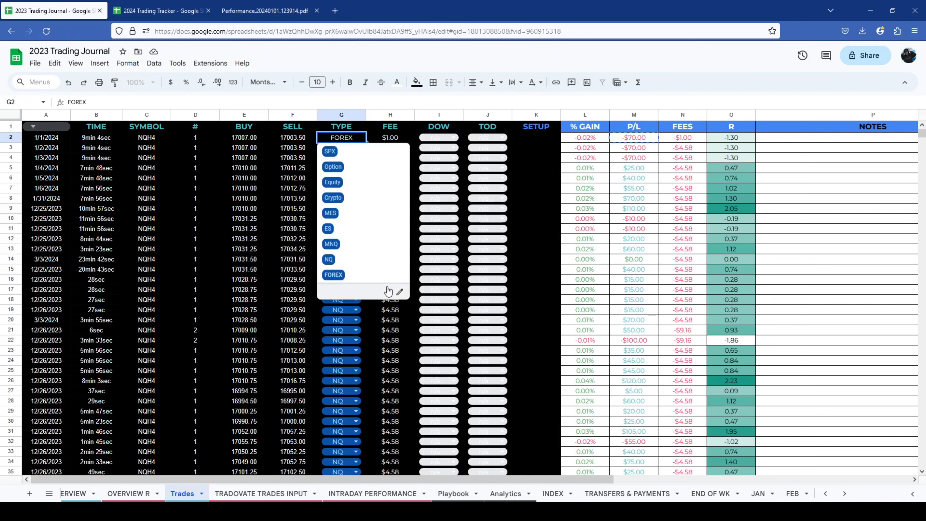
{"action": "left_click", "coordinate": [399, 292]}
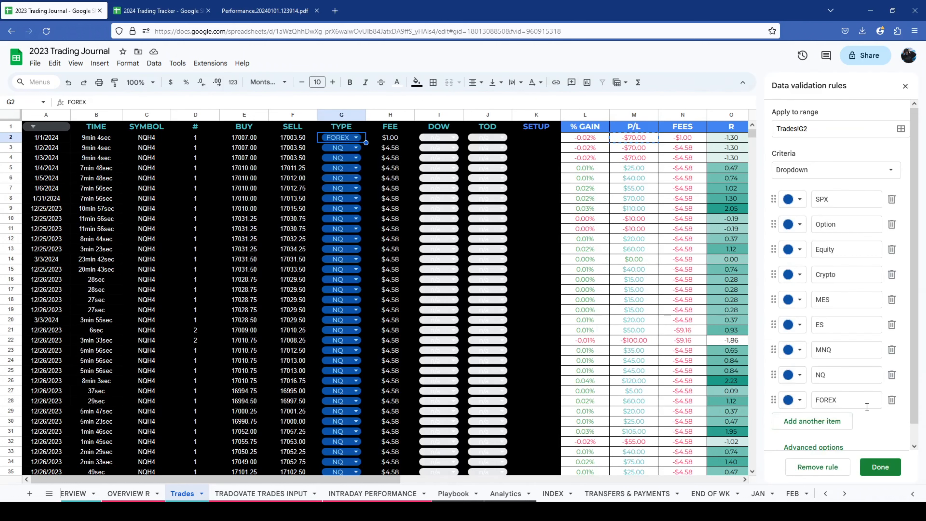
{"action": "left_click", "coordinate": [855, 399]}
{"action": "type", "text": "20x"}
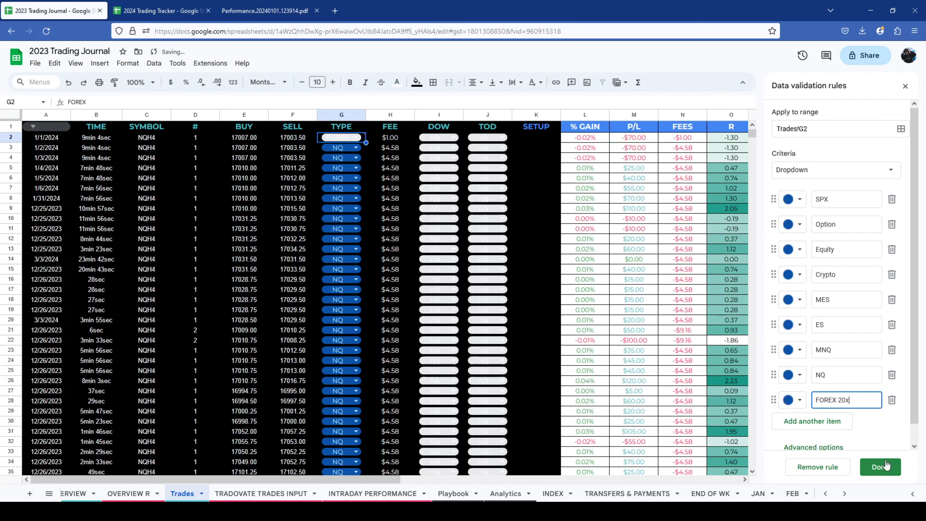
{"action": "left_click", "coordinate": [880, 466]}
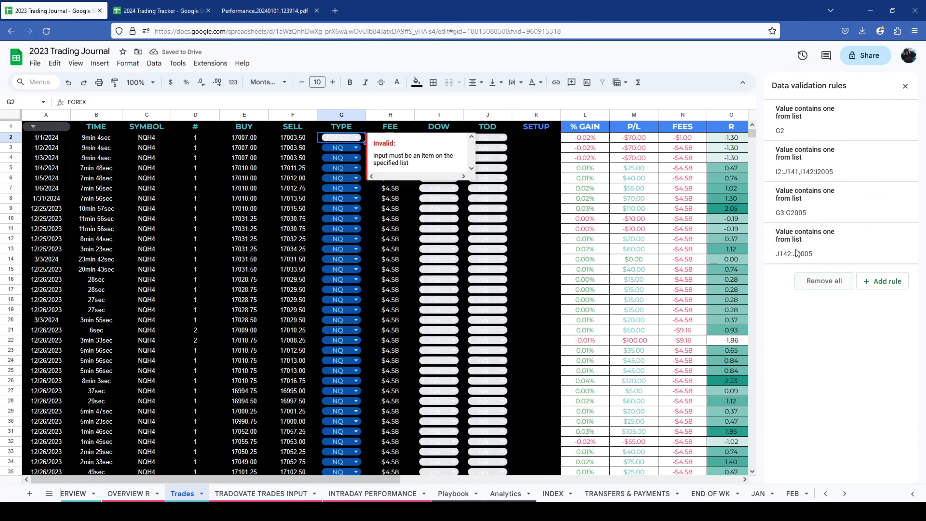
- Set the TYPE in G2 to FOREX 20x and close the data validation rules
{"action": "left_click", "coordinate": [354, 138]}
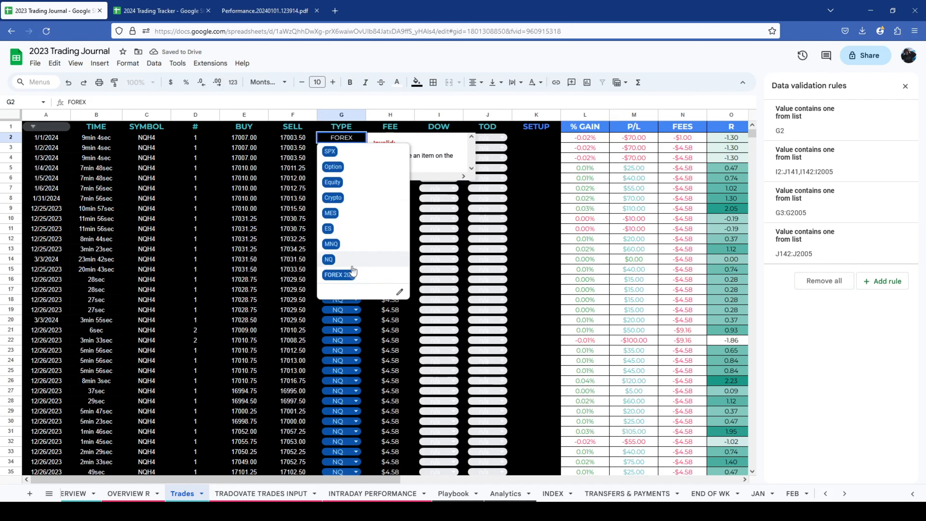
{"action": "left_click", "coordinate": [338, 274]}
{"action": "key", "text": "Return"}
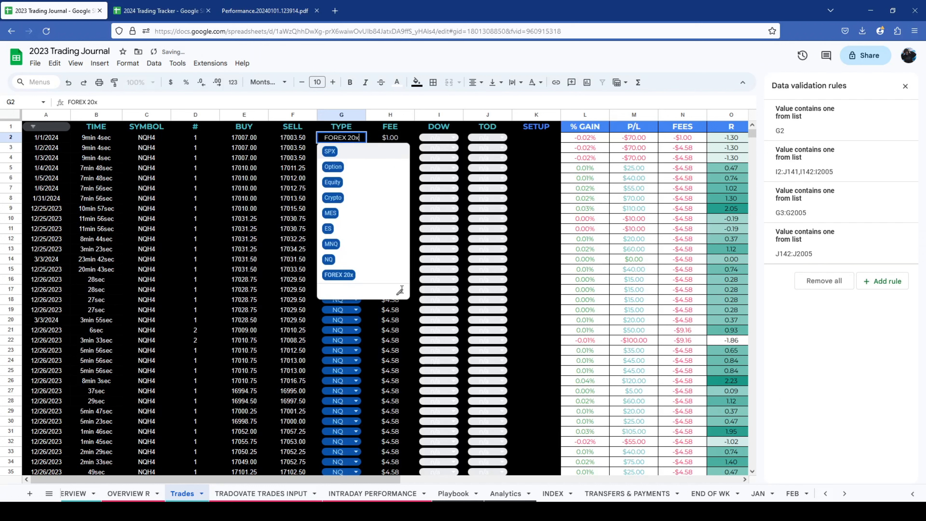
{"action": "left_click", "coordinate": [400, 290]}
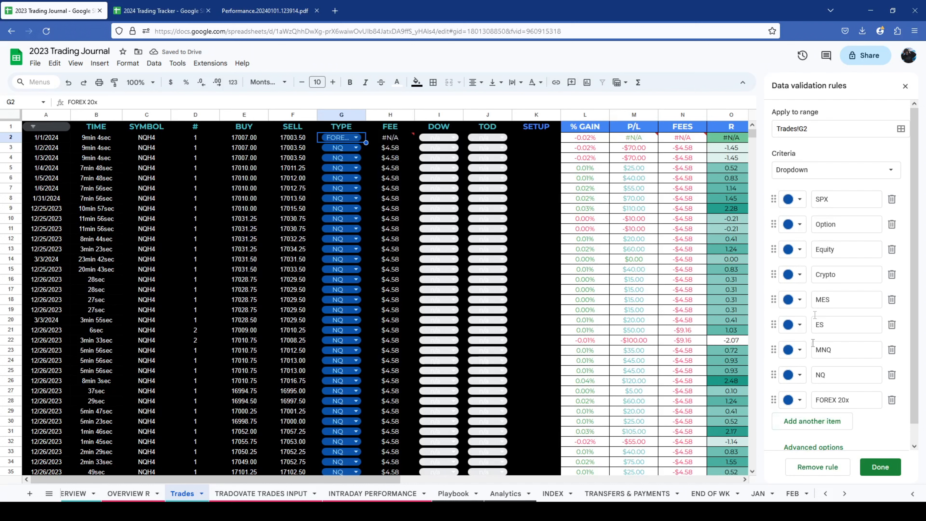
{"action": "left_click", "coordinate": [905, 86]}
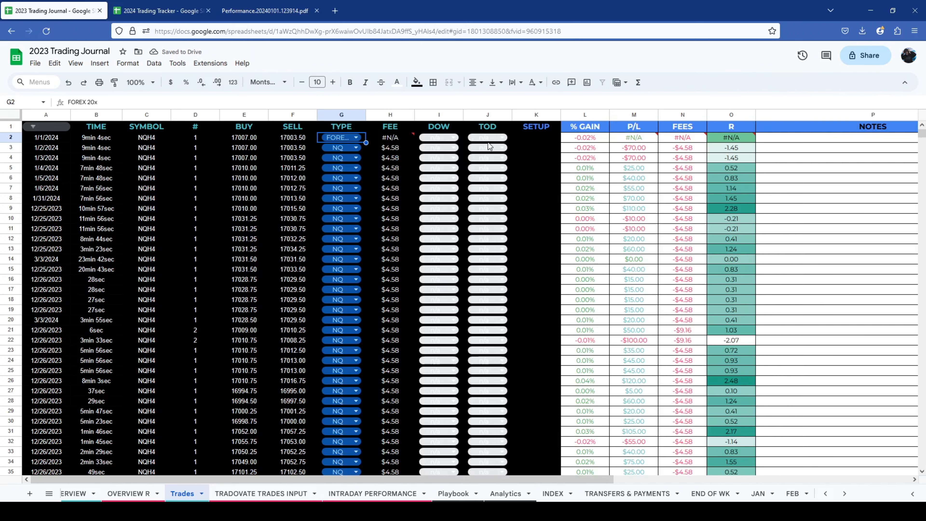
{"action": "double_click", "coordinate": [391, 138]}
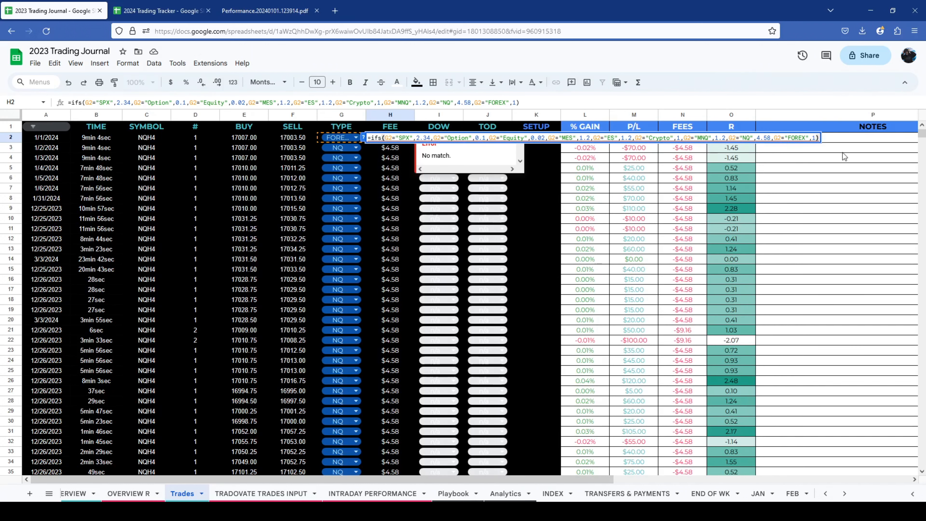
{"action": "key", "text": "Escape"}
{"action": "left_click_drag", "start_coordinate": [390, 138], "coordinate": [697, 148]}
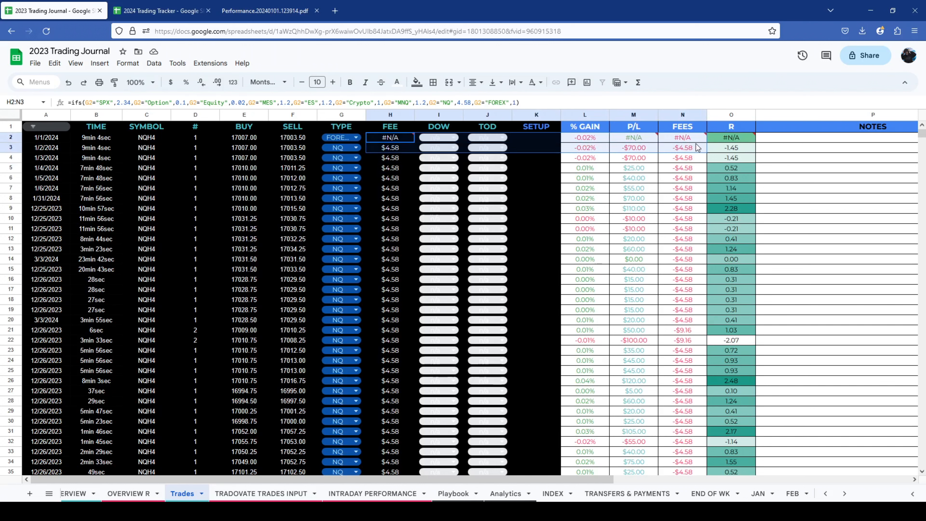
{"action": "left_click", "coordinate": [349, 138]}
{"action": "left_click", "coordinate": [363, 323]}
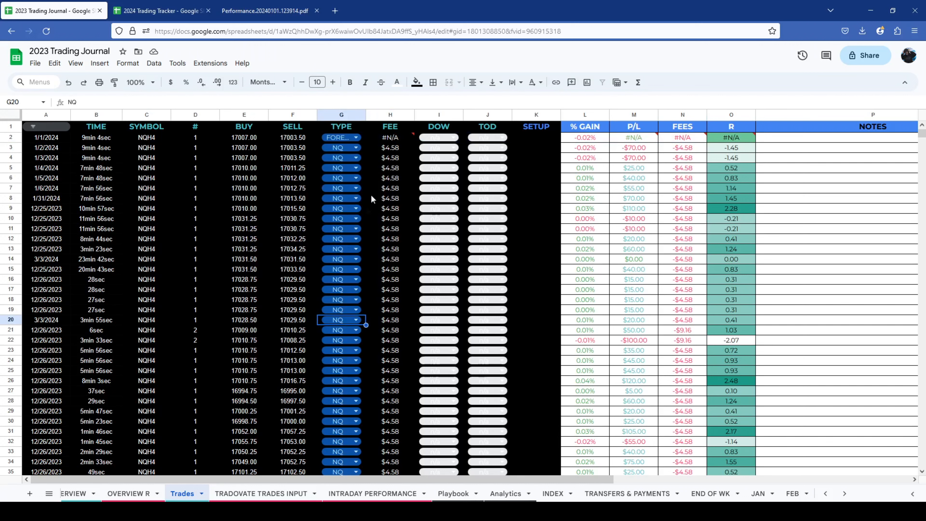
- Change the FOREX condition in the H2 fee formula to "FOREX 20x" so it matches the renamed type
{"action": "double_click", "coordinate": [394, 142]}
{"action": "left_click", "coordinate": [808, 138]}
{"action": "type", "text": "2"}
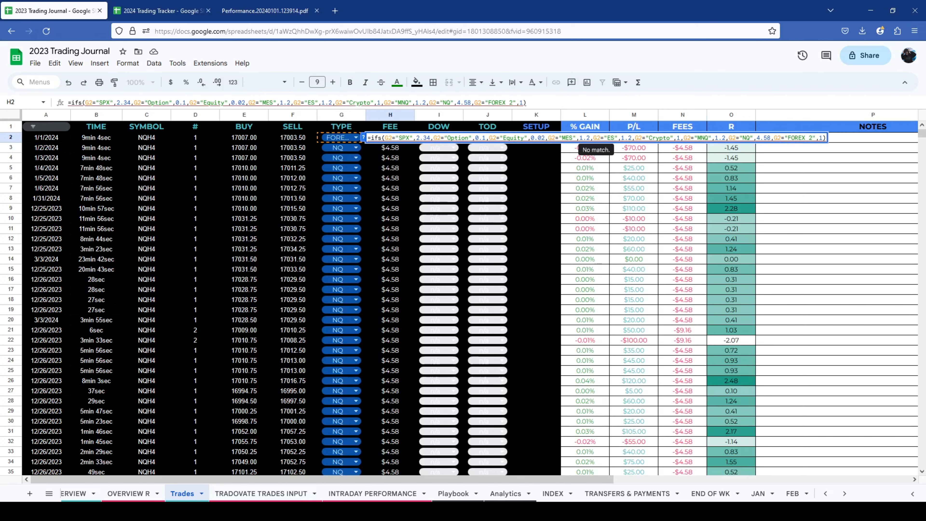
{"action": "key", "text": "Return"}
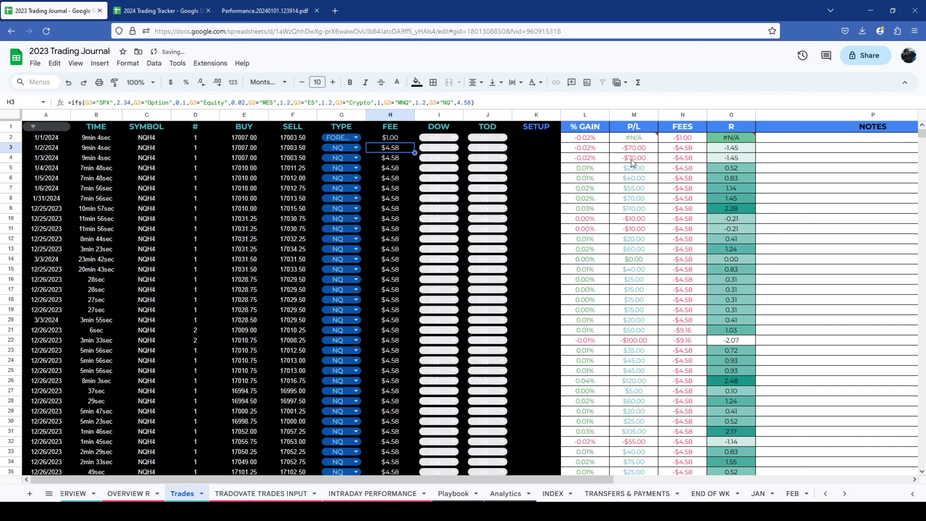
- Change the FOREX condition in the M2 P/L formula to "FOREX 20x" to match the dropdown item
{"action": "double_click", "coordinate": [634, 140]}
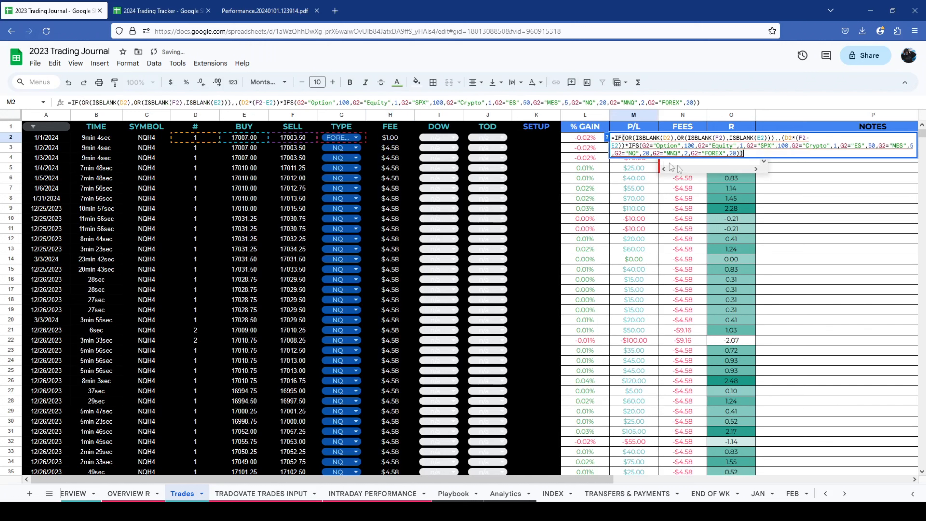
{"action": "left_click", "coordinate": [723, 153]}
{"action": "type", "text": "20"}
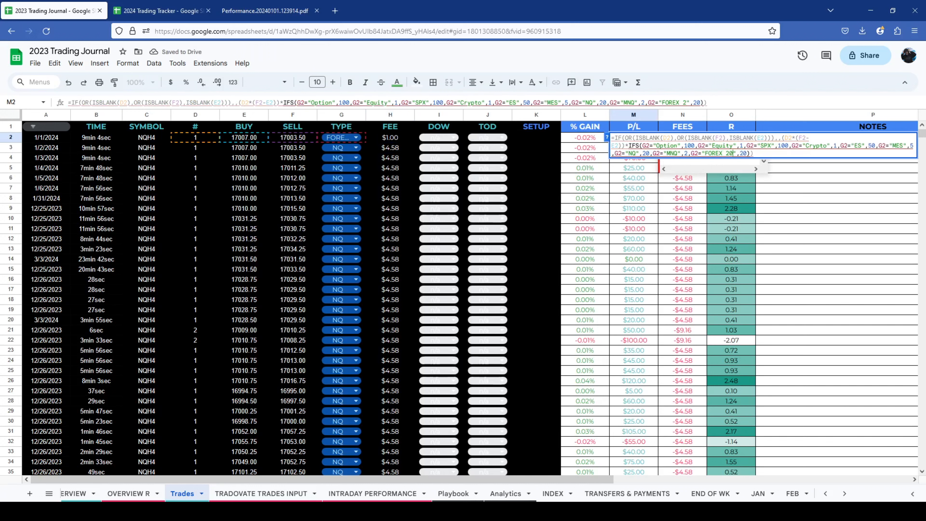